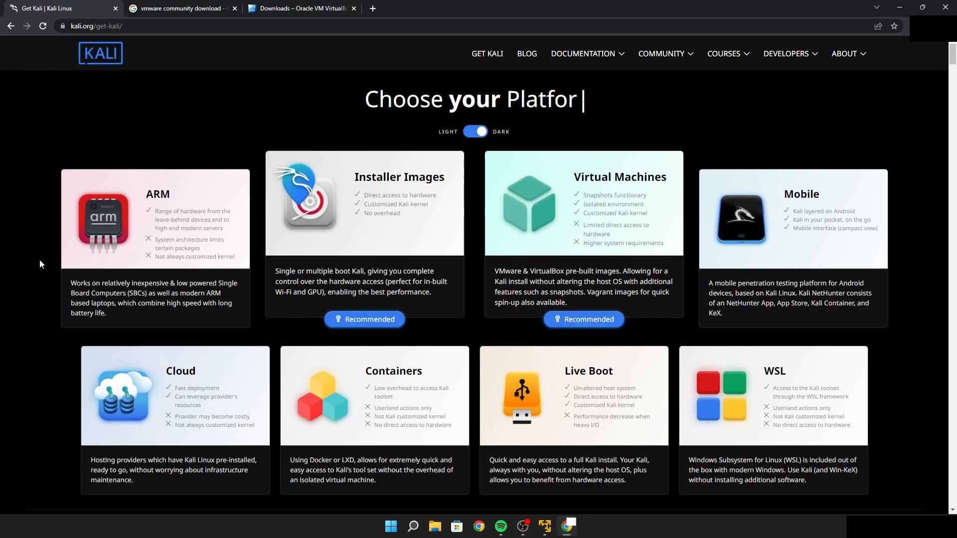
Look through the 64-bit VMware and VirtualBox images offered under Prebuilt Virtual Machines on the Get Kali page
scroll(40, 260, "down", 3)
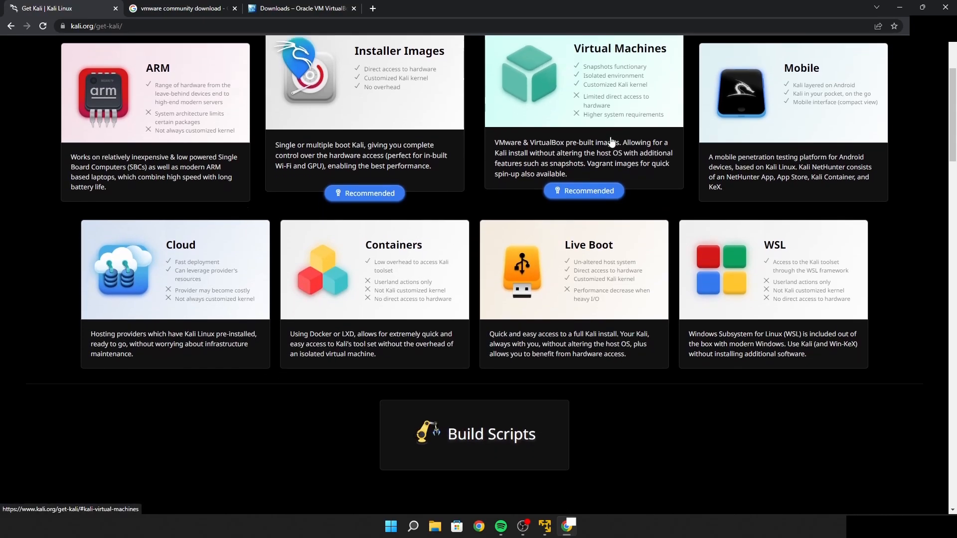
left_click(612, 142)
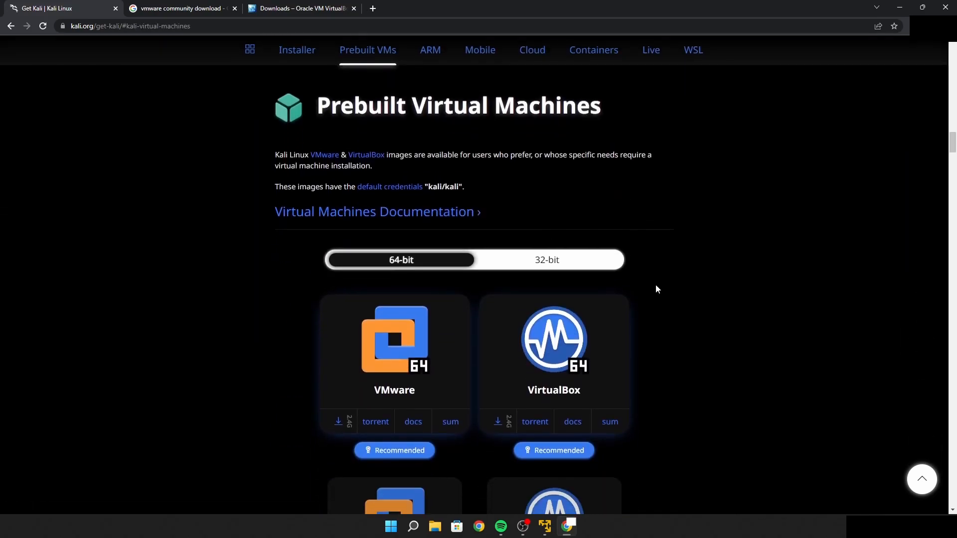
scroll(659, 289, "down", 1)
scroll(668, 303, "down", 2)
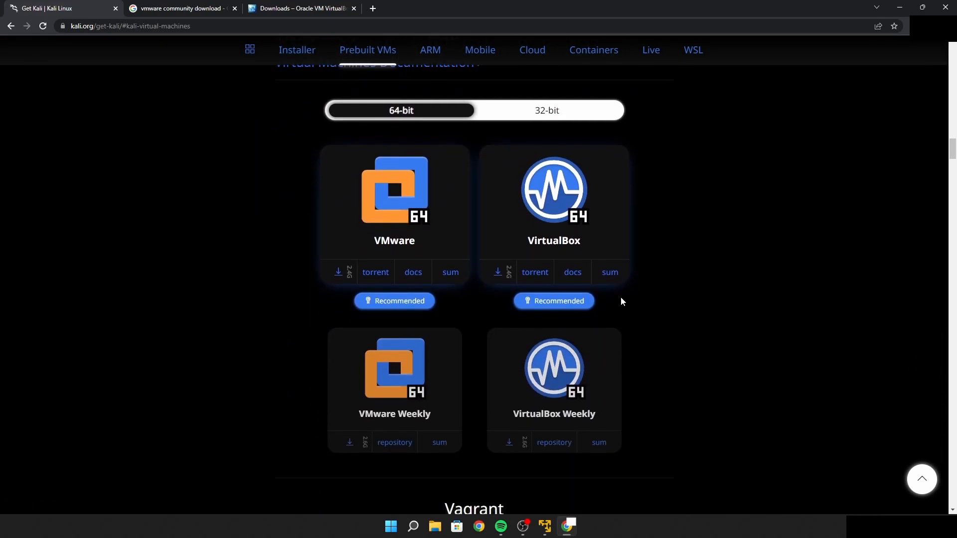
left_click_drag(659, 451, 266, 216)
left_click(255, 223)
scroll(264, 226, "up", 12)
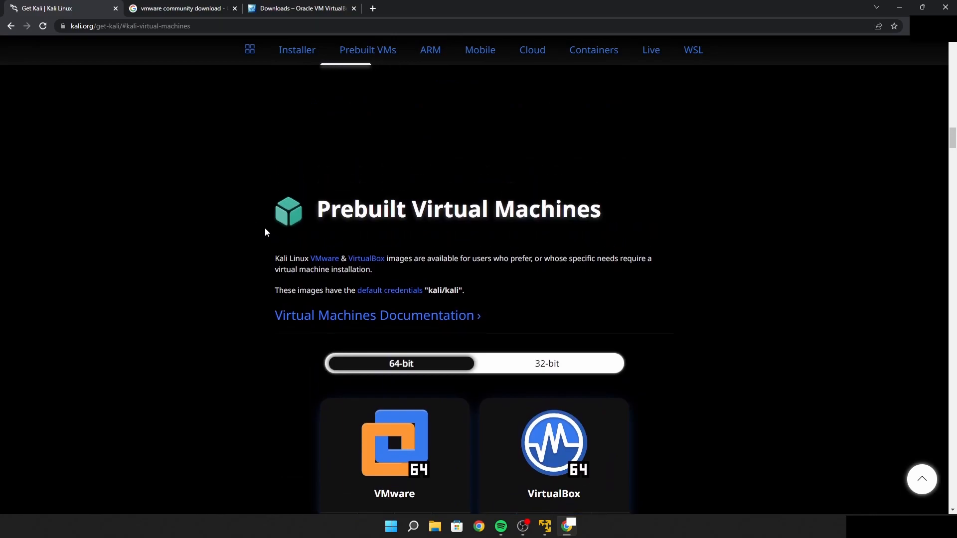
scroll(267, 225, "up", 15)
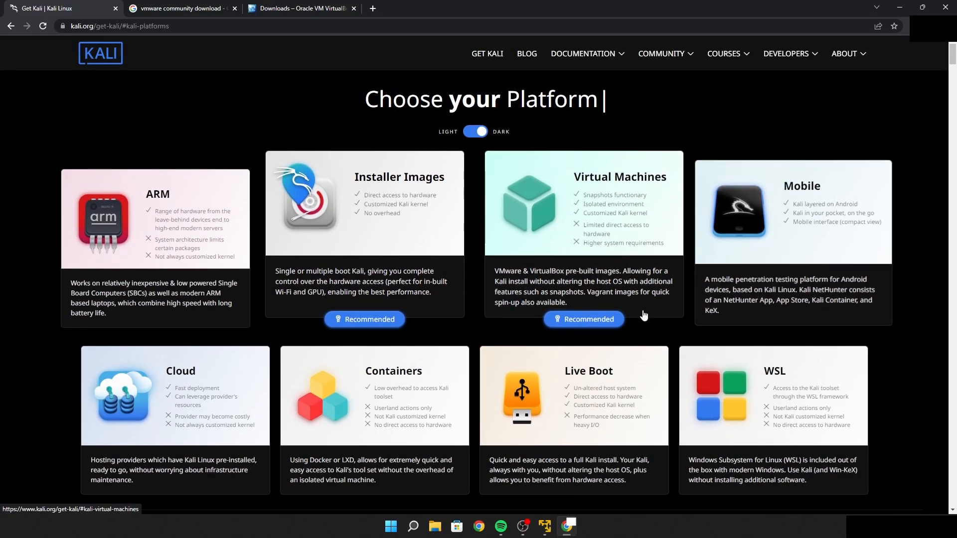
Start downloading the recommended 64-bit Kali Linux Installer image from the Installer Images section and cancel the download
left_click(285, 271)
scroll(285, 268, "down", 6)
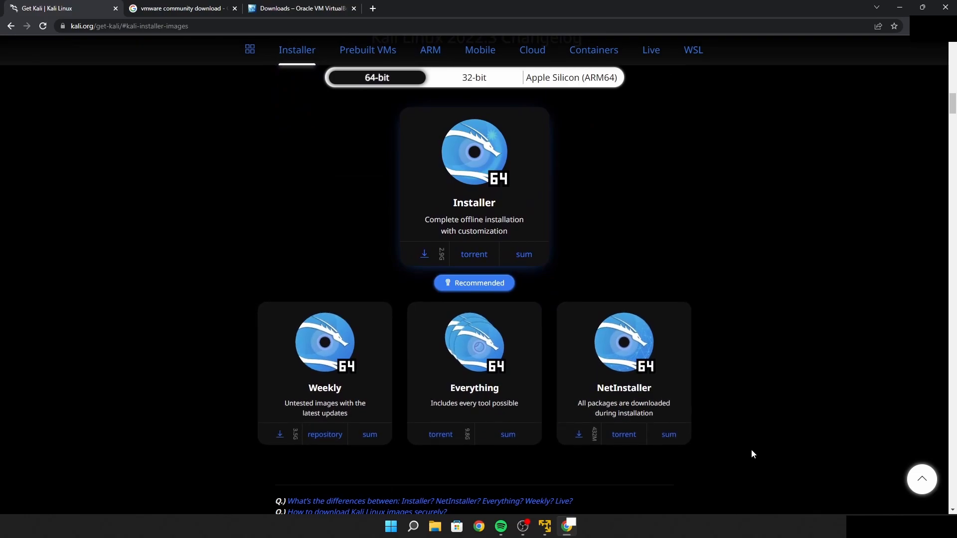
left_click(431, 254)
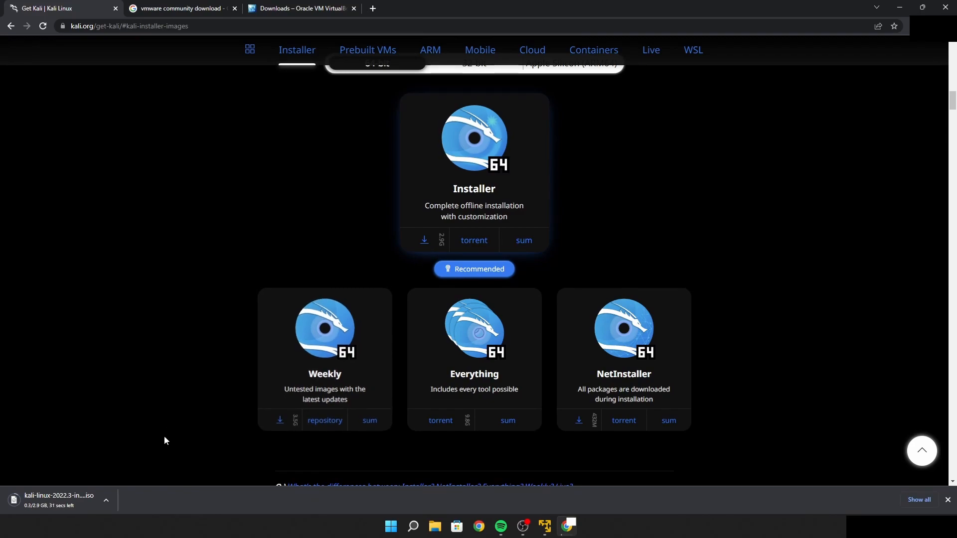
left_click(109, 498)
left_click(113, 484)
Open the Download VMware Workstation Player search result, start the Workstation 16.0 Player for Windows download and cancel it
scroll(244, 268, "up", 1)
left_click(182, 7)
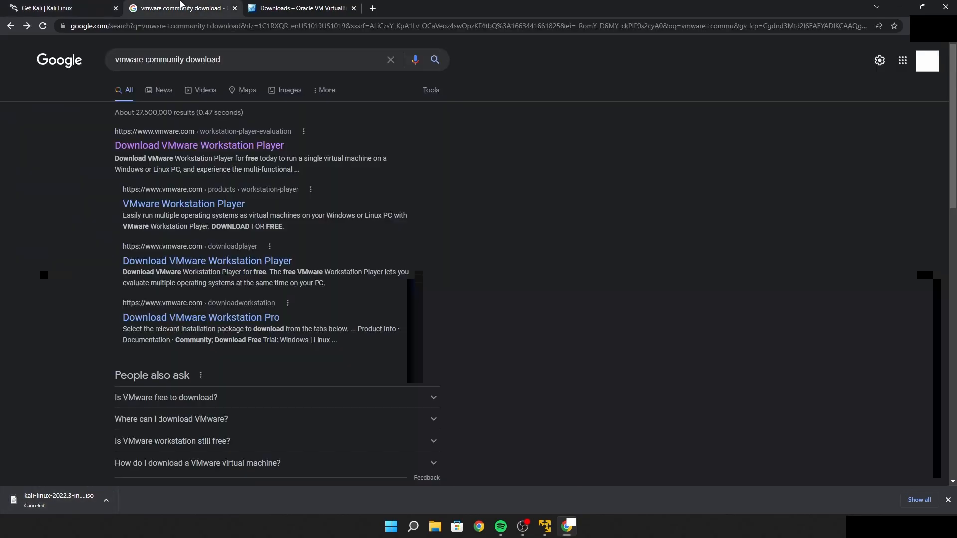
left_click_drag(237, 57, 110, 60)
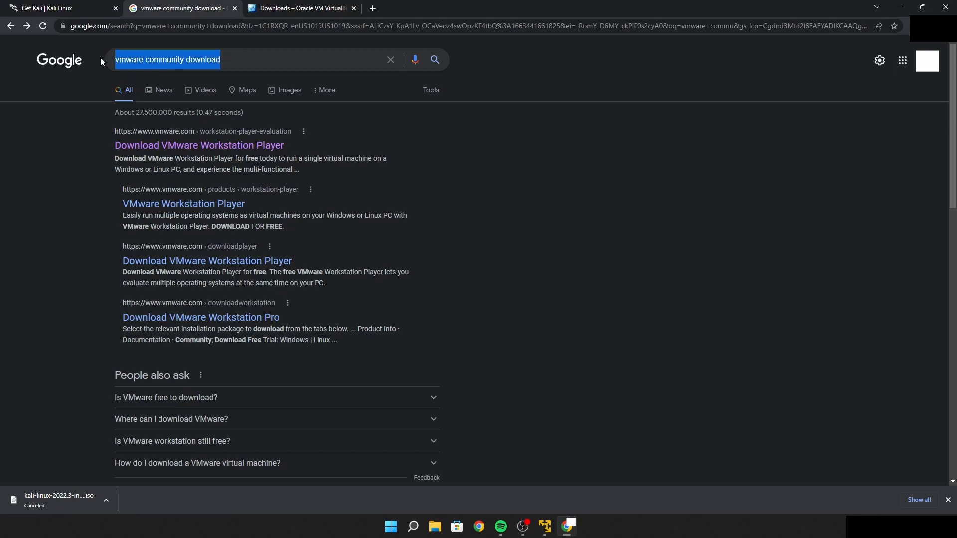
left_click(88, 116)
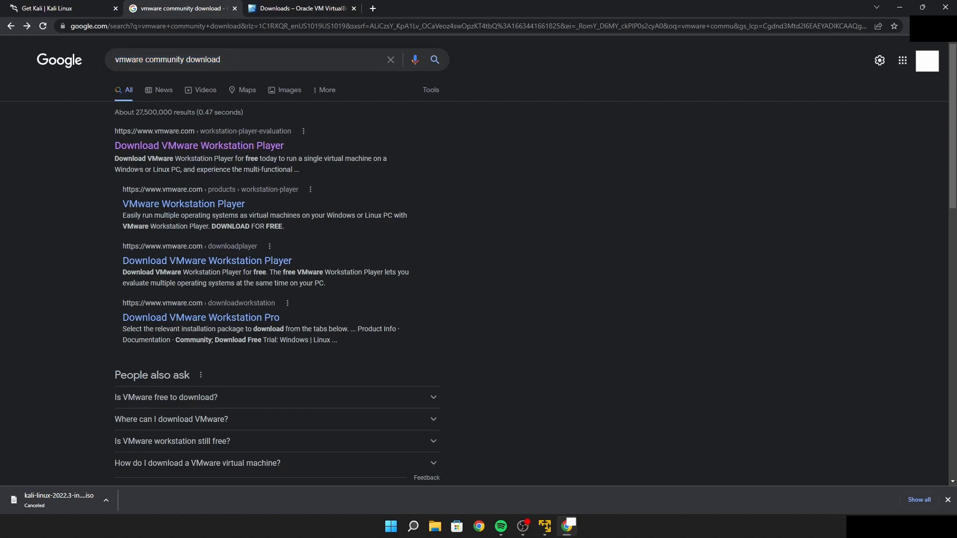
left_click(192, 146)
scroll(159, 213, "down", 4)
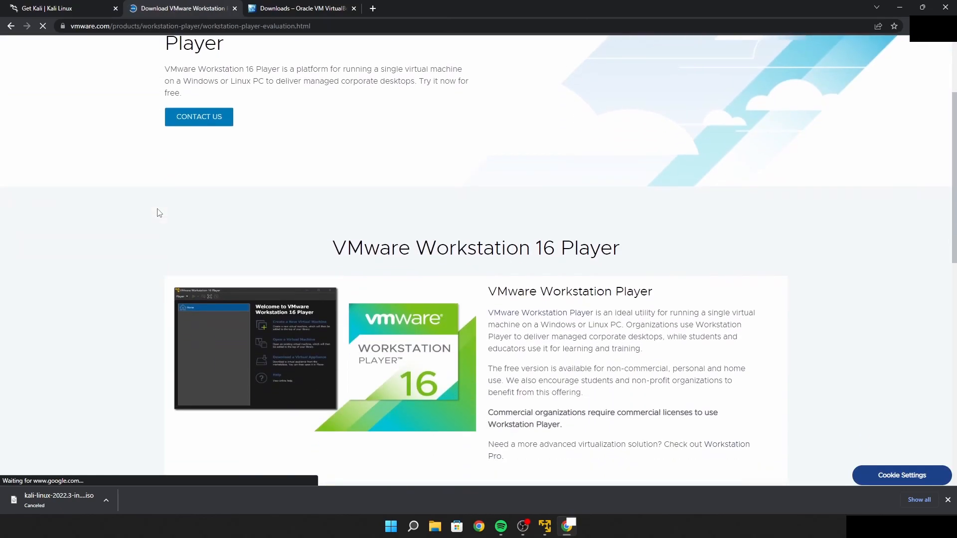
scroll(159, 213, "down", 5)
left_click(238, 258)
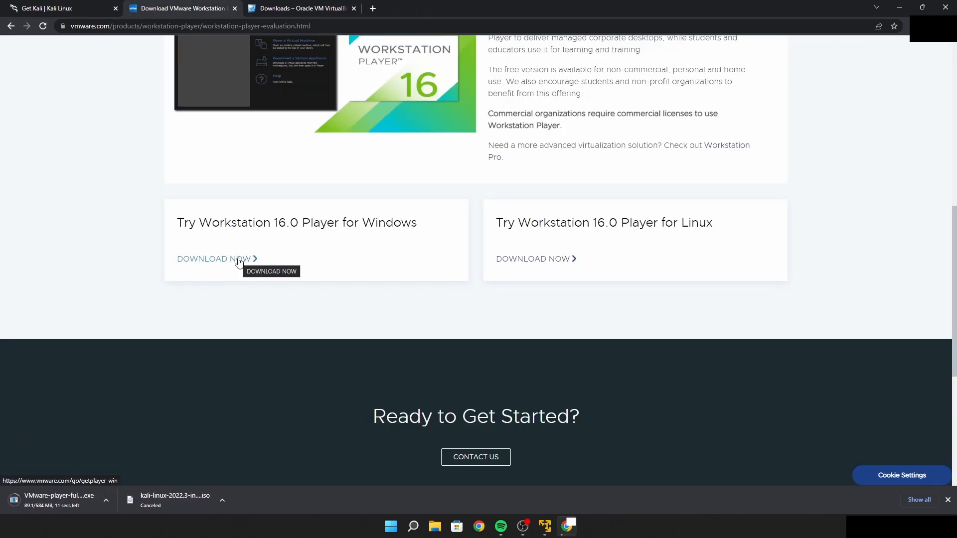
left_click(109, 498)
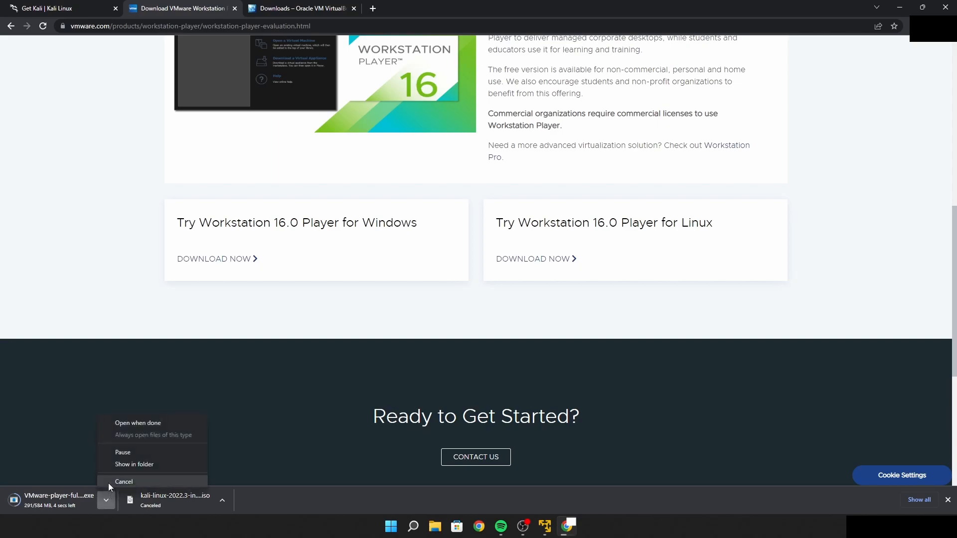
left_click(111, 483)
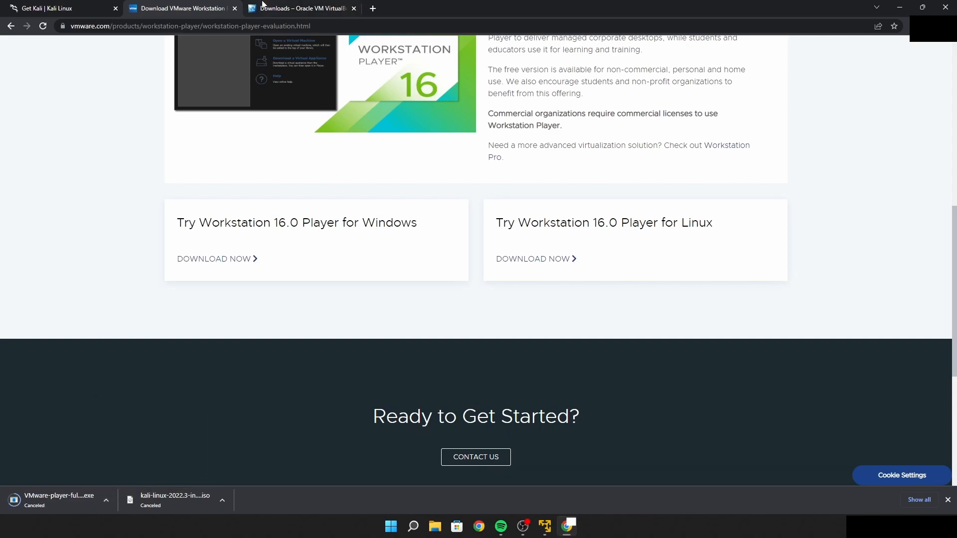
Download the VirtualBox 6.1.38 platform package for Windows hosts from the VirtualBox downloads page
left_click(269, 8)
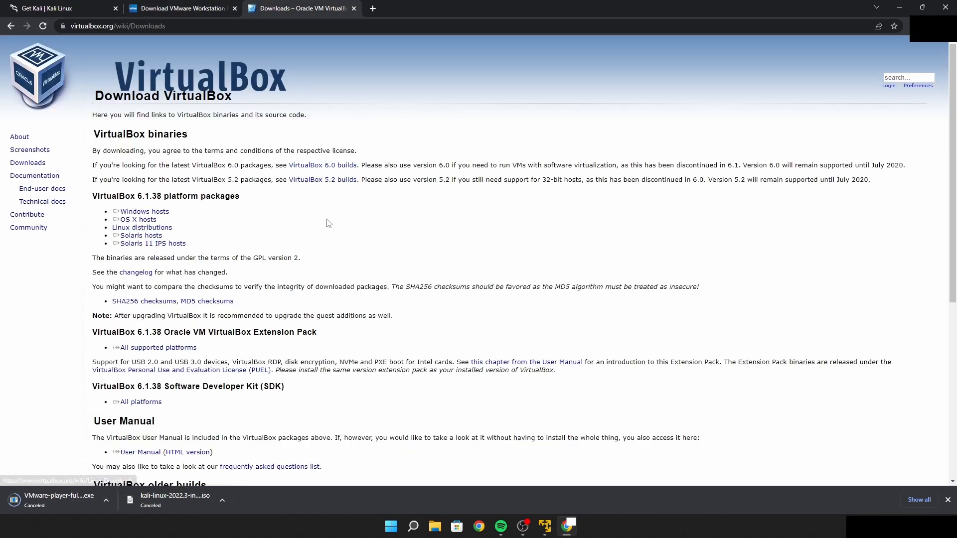
scroll(329, 223, "down", 1)
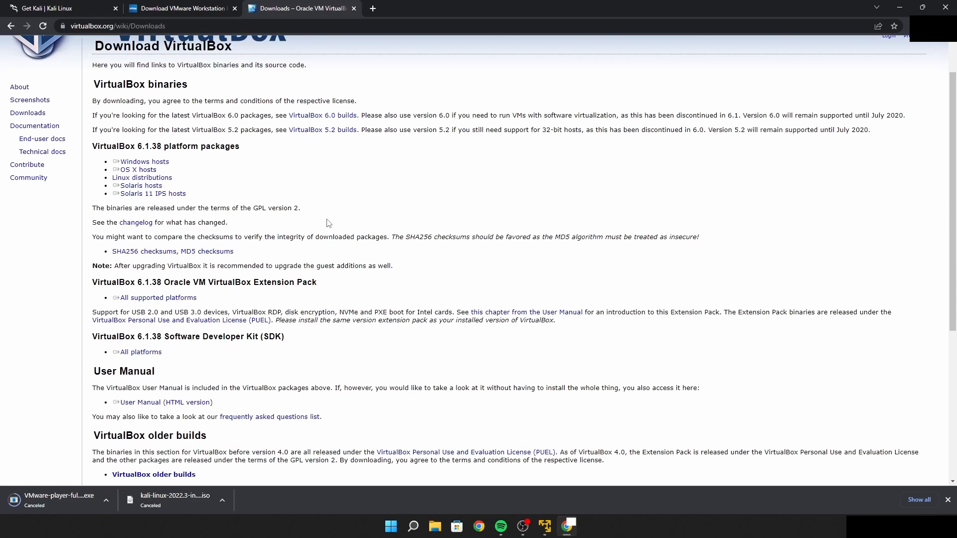
left_click(166, 163)
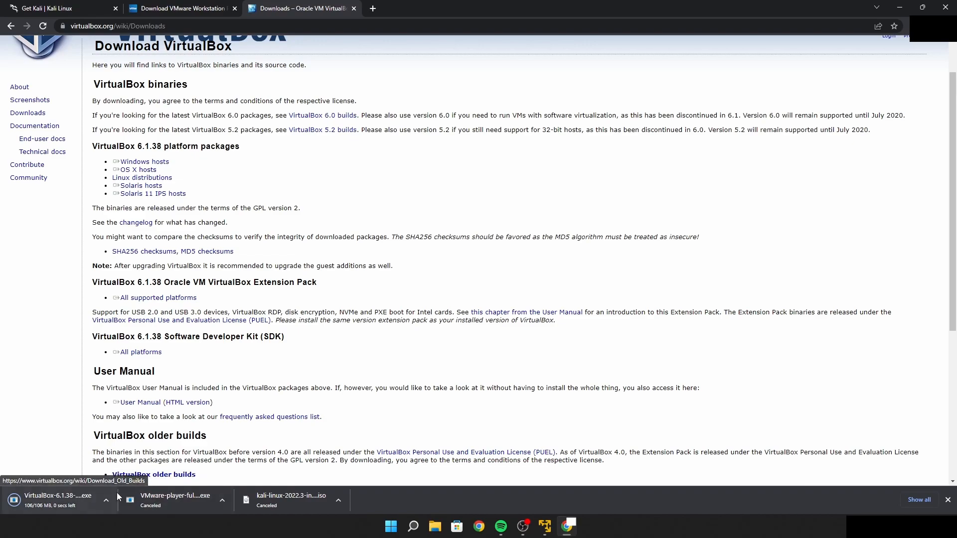
left_click(106, 499)
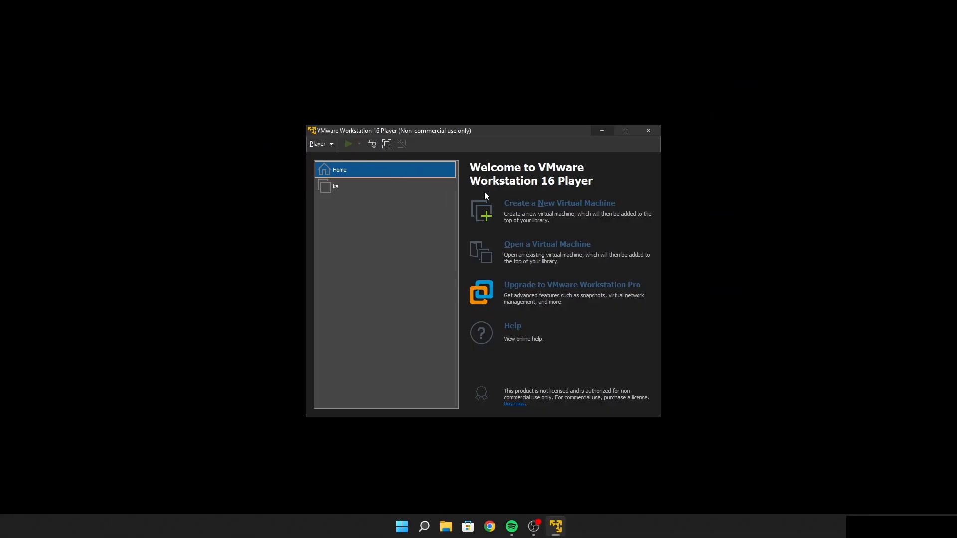
In VMware Workstation 16 Player, start a new virtual machine that installs from the disc image kali-linux-2022.3-installer-amd64.iso
left_click(509, 204)
left_click_drag(504, 174, 332, 163)
left_click(255, 268)
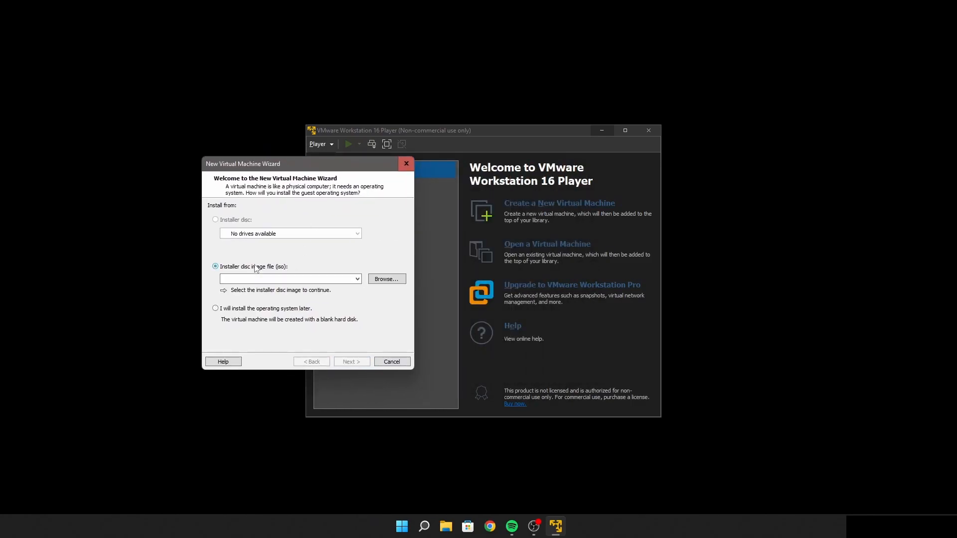
left_click(345, 280)
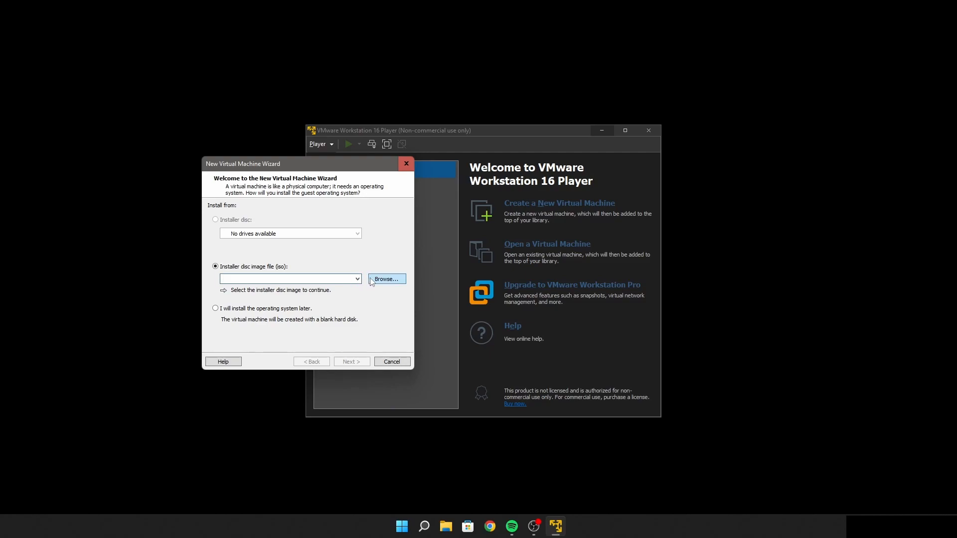
left_click(387, 279)
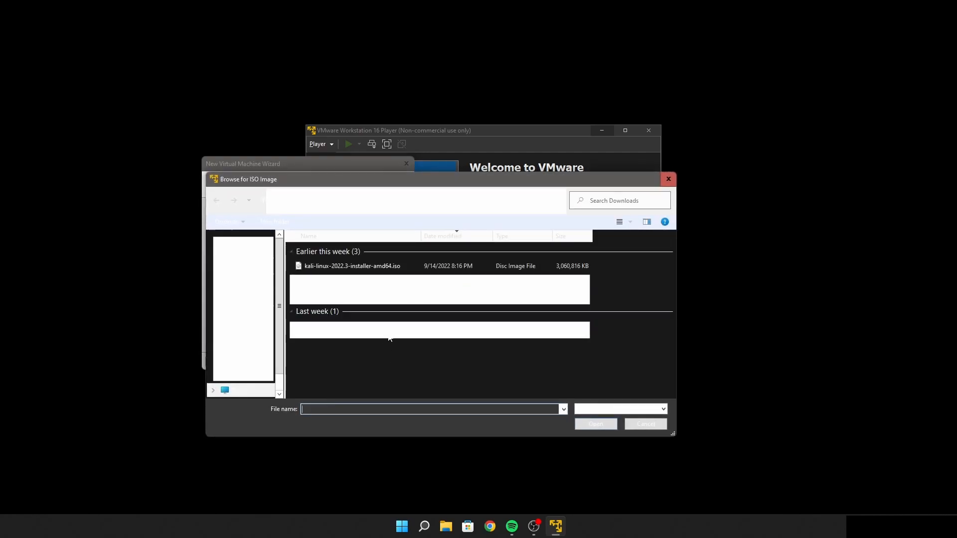
left_click(381, 270)
left_click(595, 424)
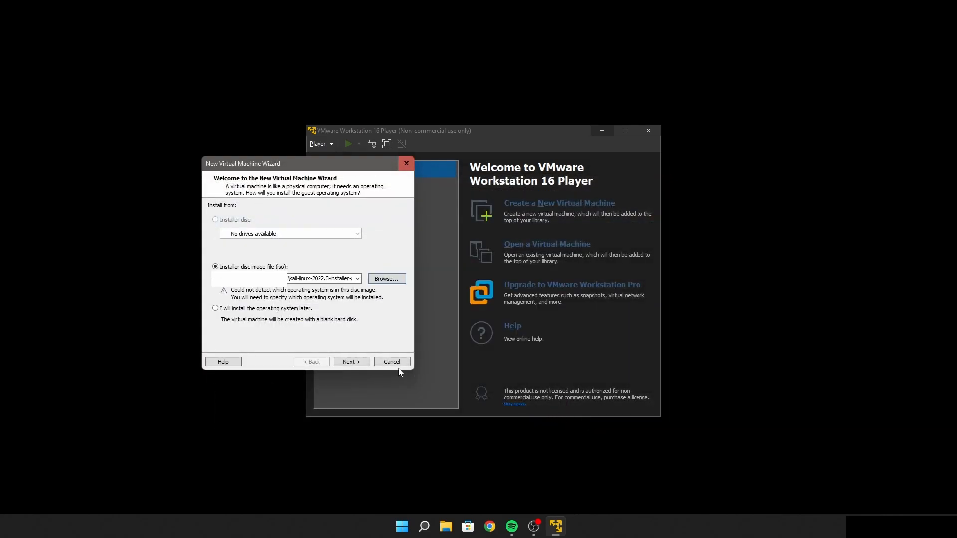
left_click(360, 366)
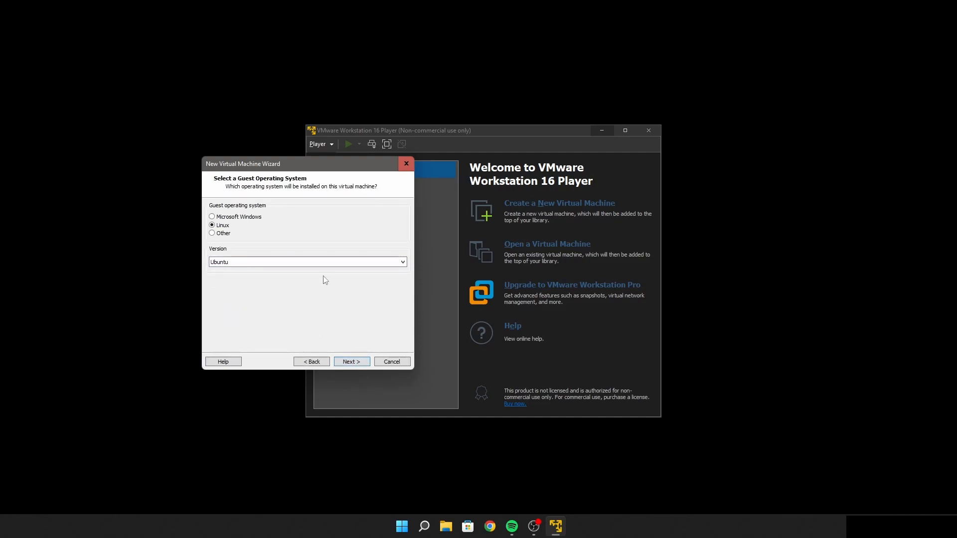
Check the available Linux versions and accept Linux with version Ubuntu as the guest operating system
left_click(329, 262)
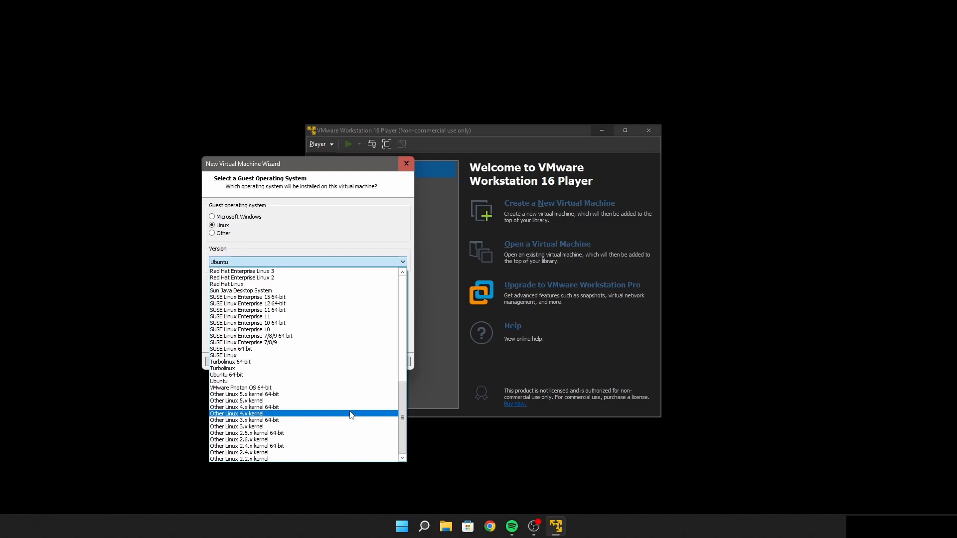
left_click(335, 238)
left_click(351, 362)
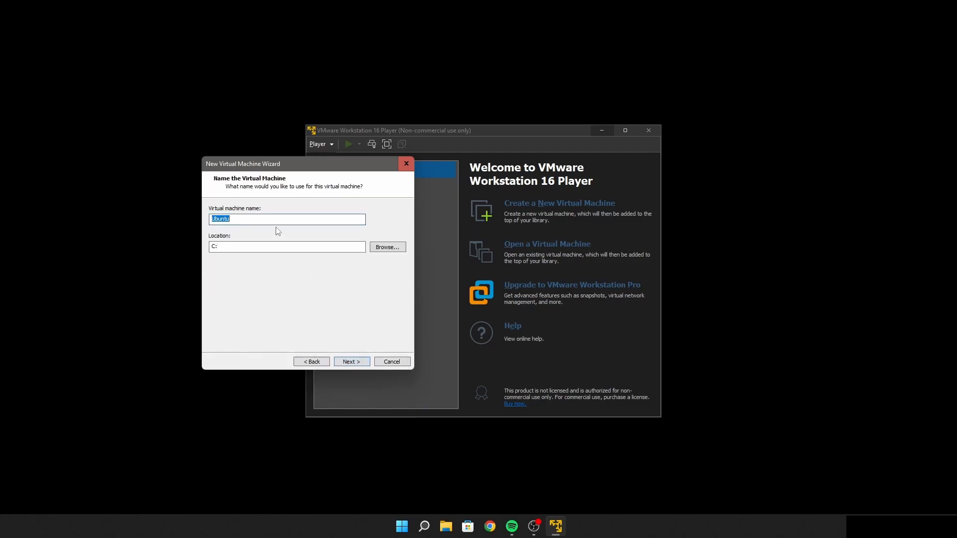
Name the virtual machine yt and set its maximum disk size to 150 GB, split into multiple files
key("BackSpace")
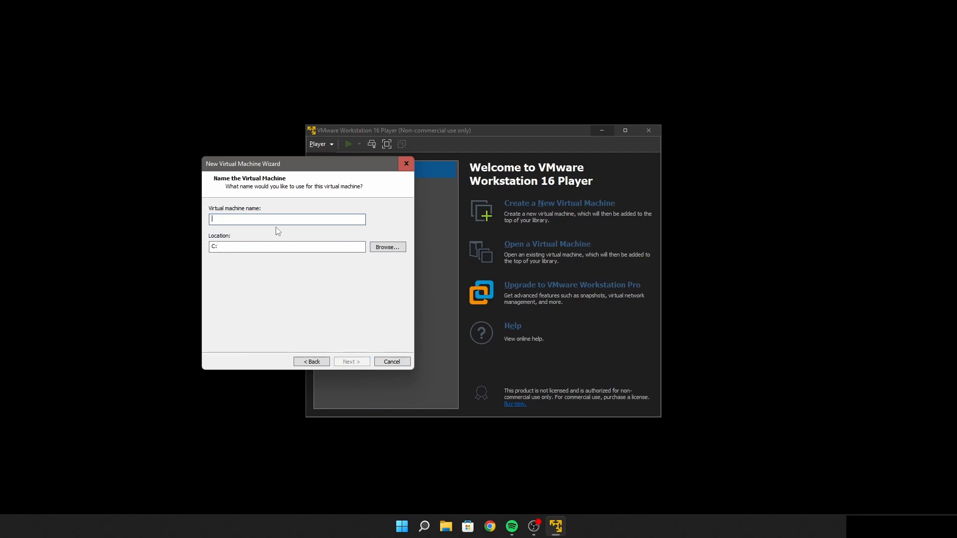
type("yt")
left_click(353, 363)
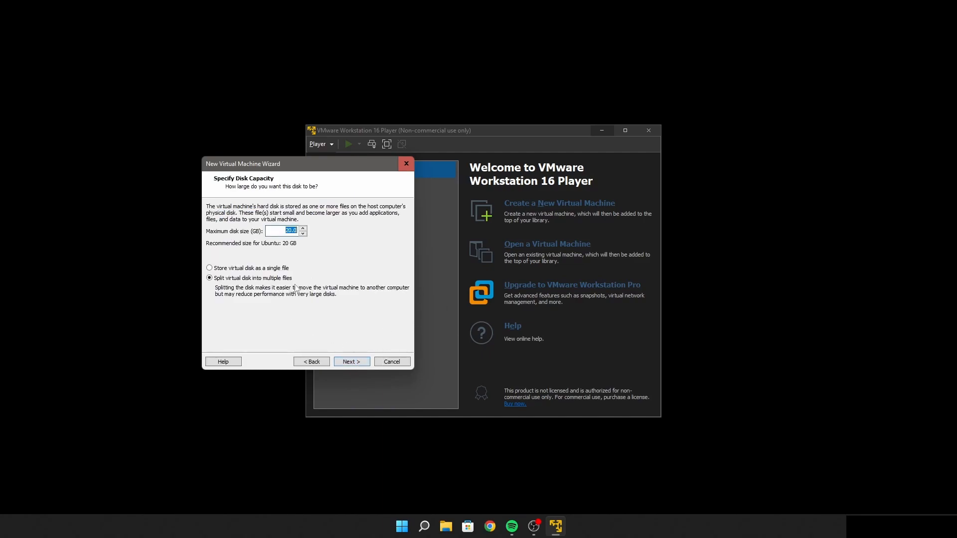
type("150")
left_click(349, 362)
Customize the virtual machine's hardware by setting its memory to 12000 MB
left_click(270, 306)
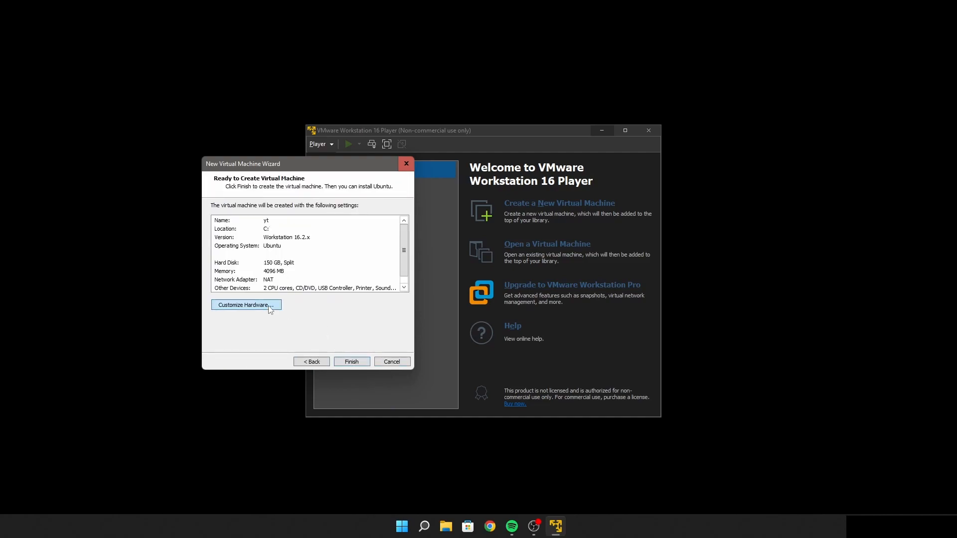
left_click(400, 148)
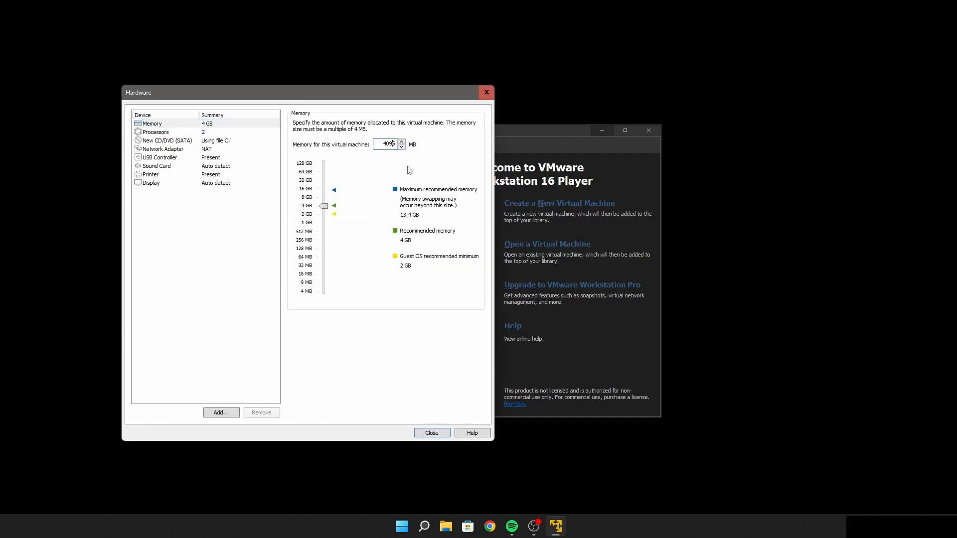
type("12000")
Set the virtual machine's number of processor cores to 4
left_click(211, 133)
double_click(367, 125)
key("BackSpace")
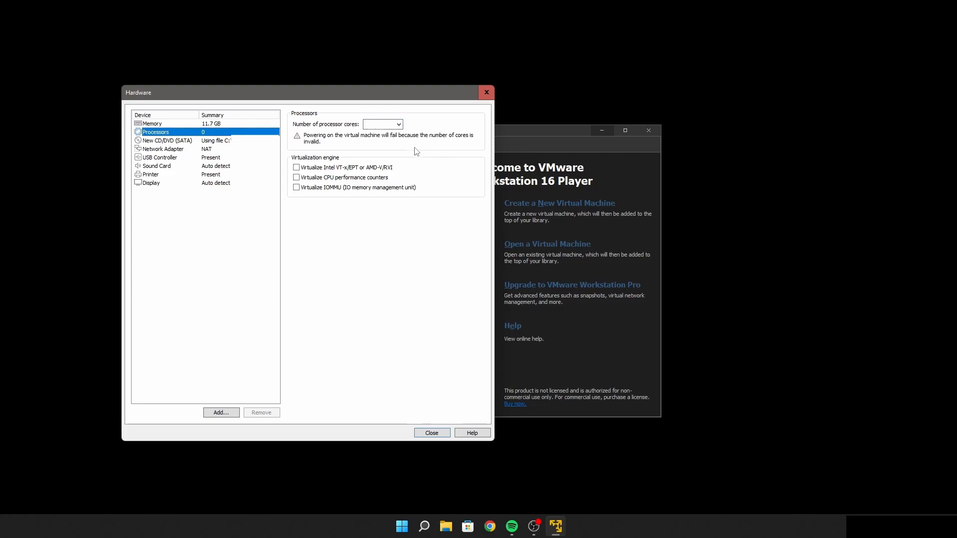
type("4")
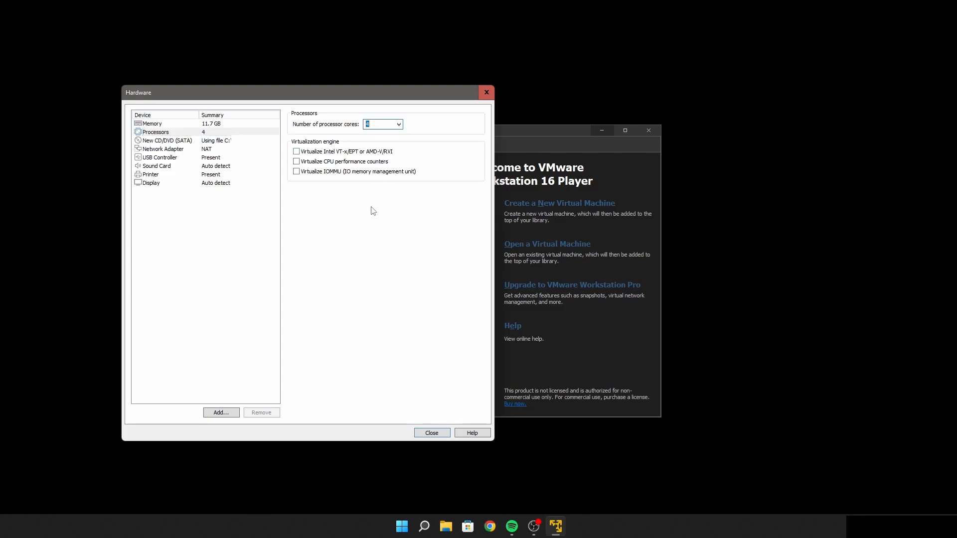
left_click(400, 126)
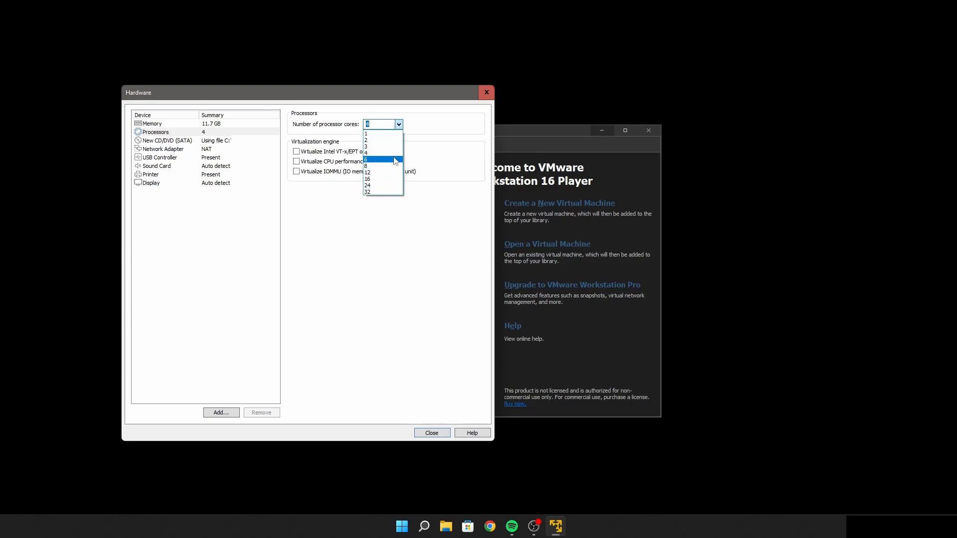
left_click(406, 235)
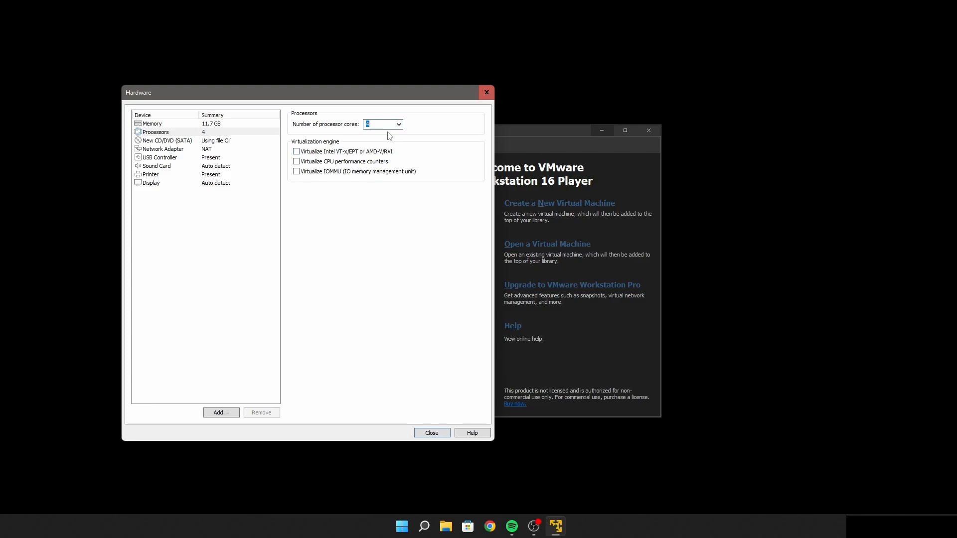
type("5")
key("Up")
Review the CD/DVD drive and network adapter settings and close the hardware customization
left_click(222, 141)
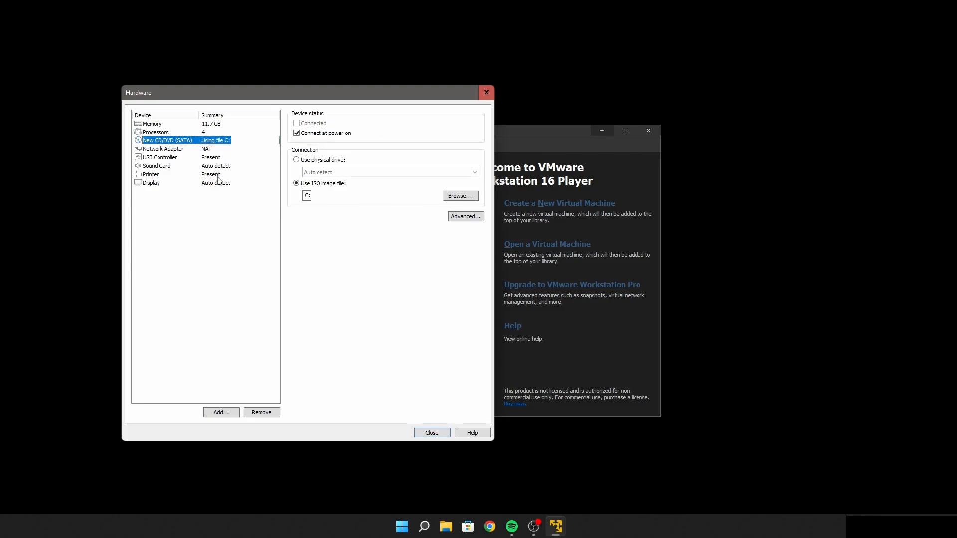
left_click(213, 149)
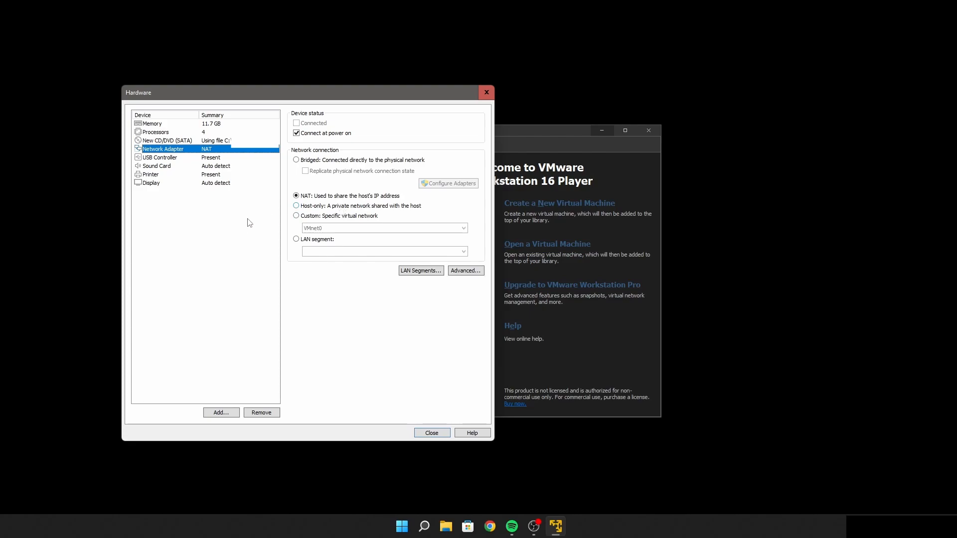
left_click(428, 434)
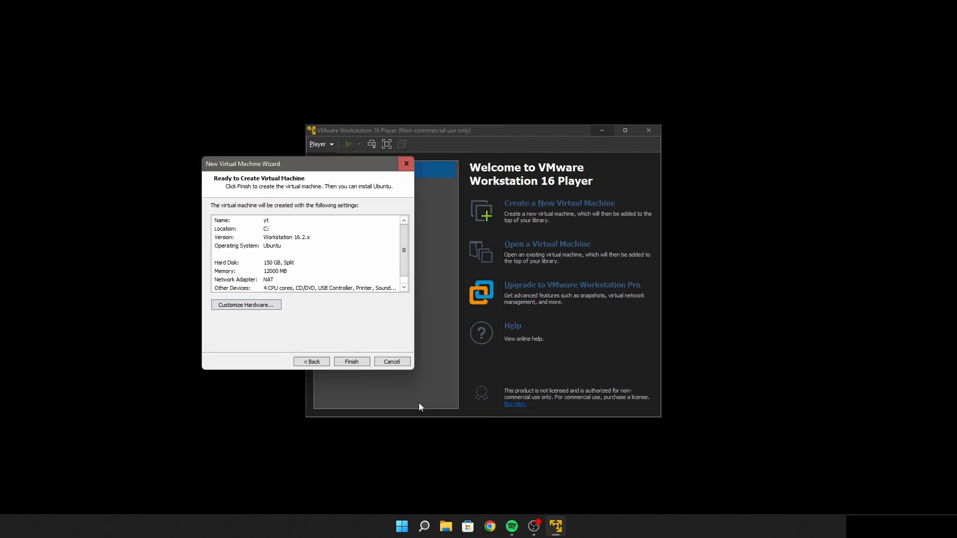
Finish creating the virtual machine, power it on, and dismiss the side channel mitigations hint
left_click(352, 362)
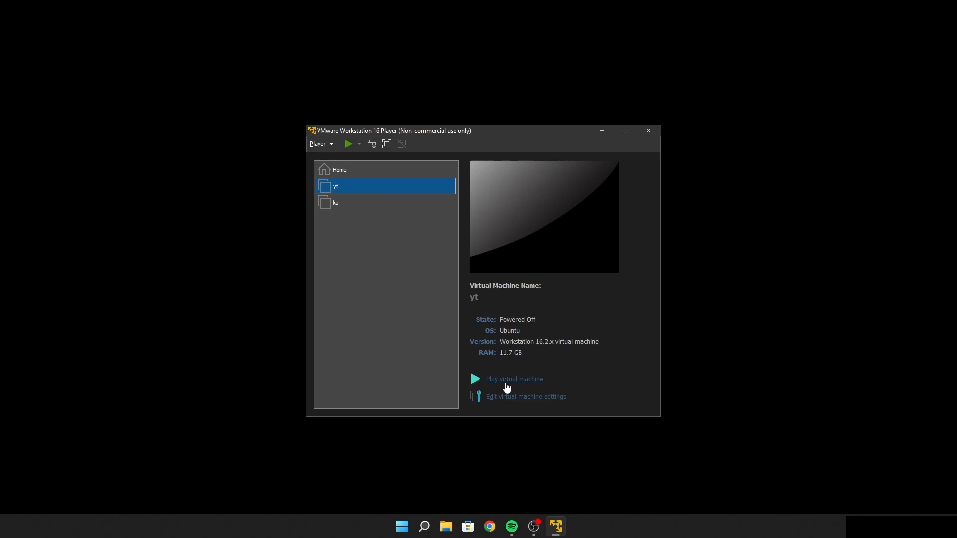
left_click(507, 380)
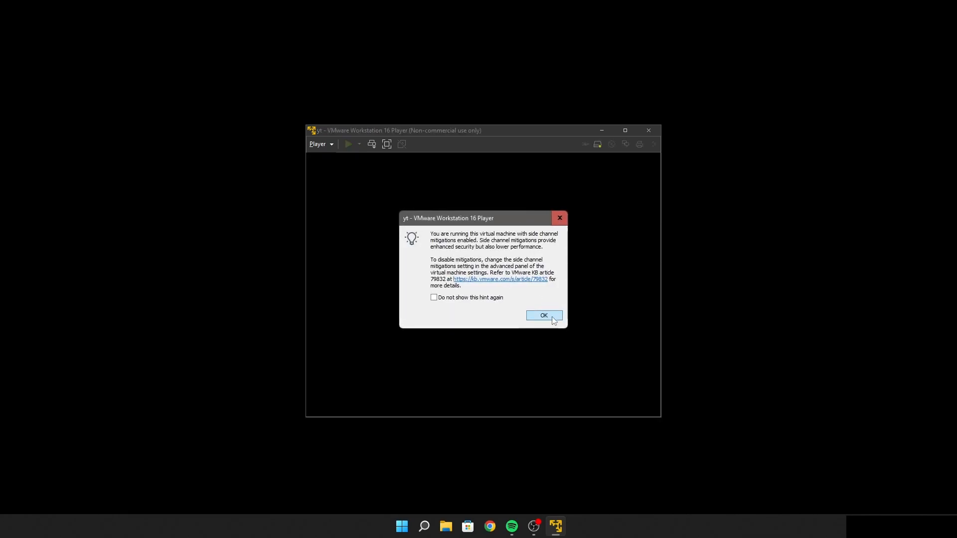
left_click(534, 314)
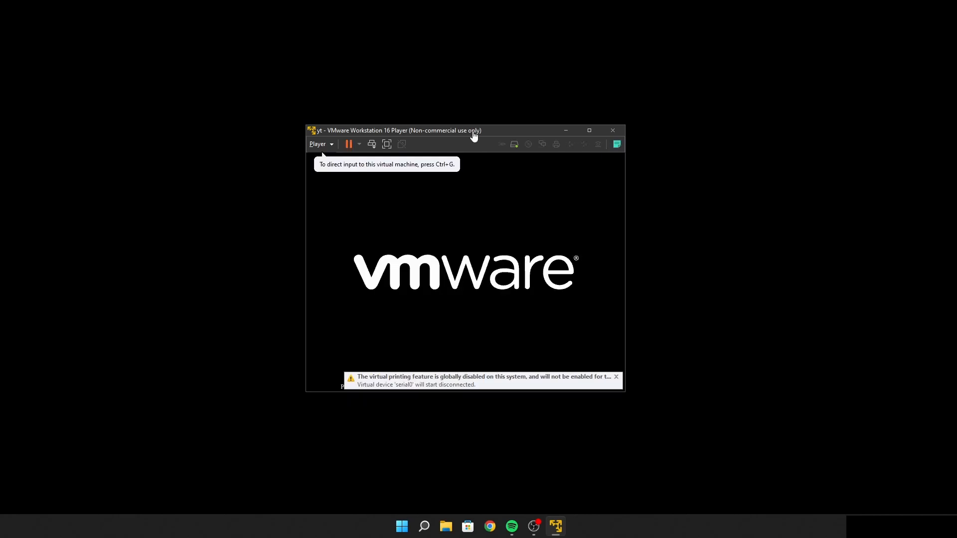
Start the Graphical install from the Kali Linux installer menu in the running virtual machine
left_click_drag(473, 131, 458, 114)
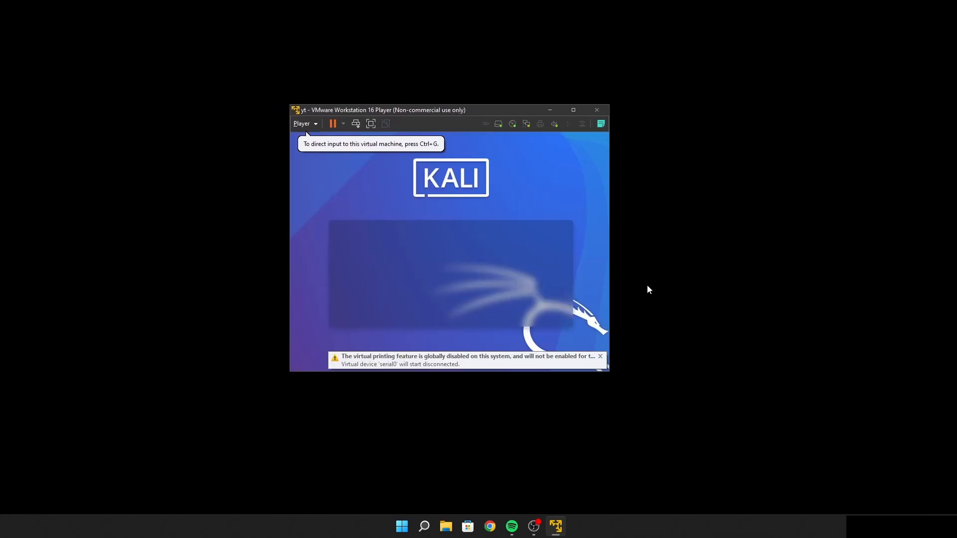
left_click(549, 199)
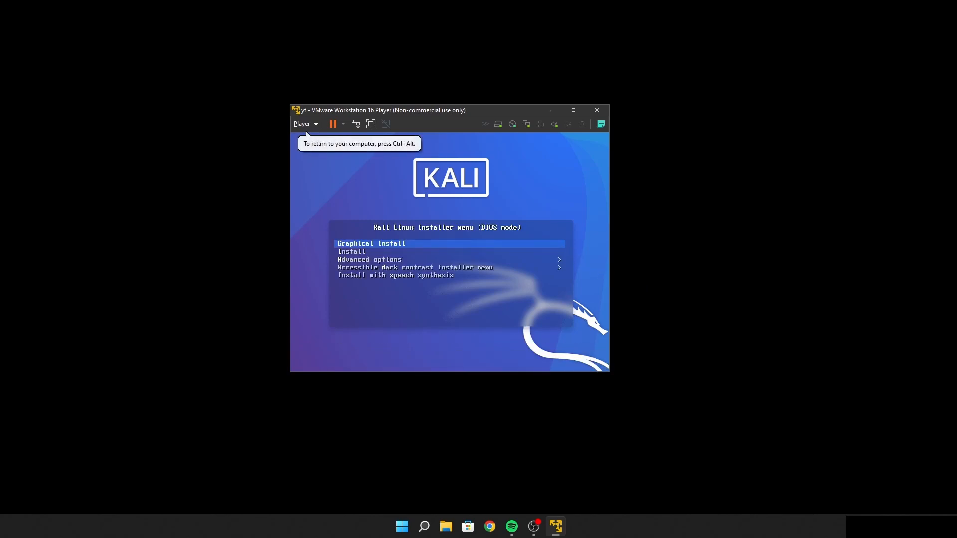
key("Return")
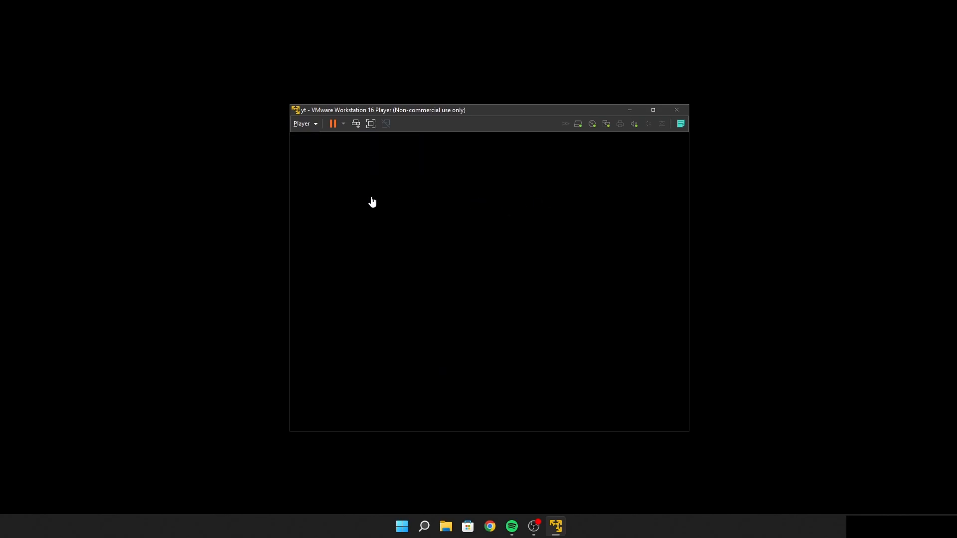
Open the virtual machine's message log, remove all its messages, and close it
left_click(231, 185)
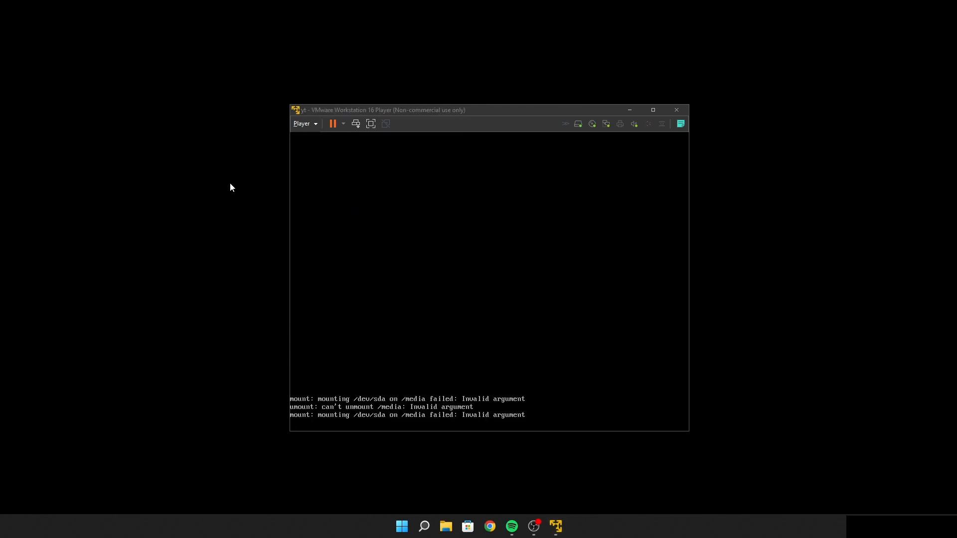
left_click(681, 124)
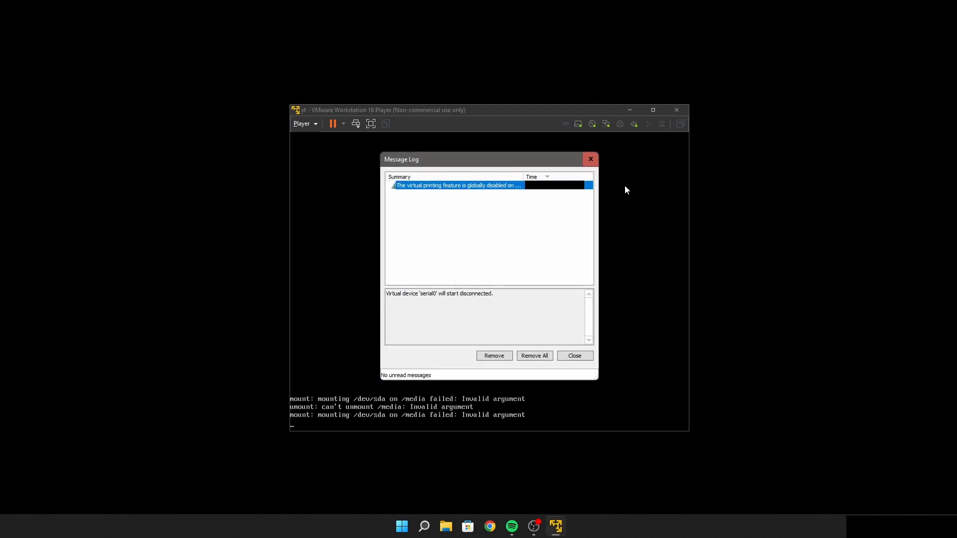
left_click(534, 357)
left_click(569, 357)
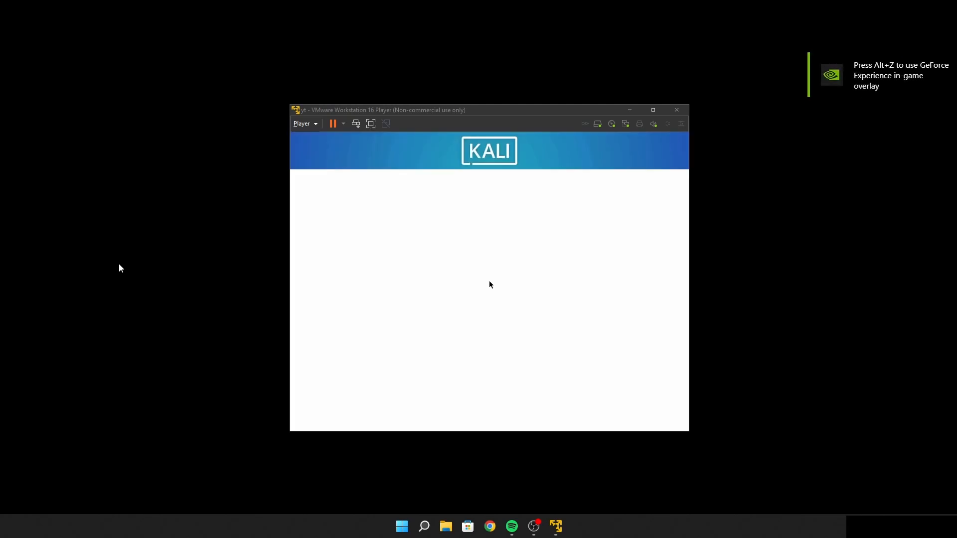
Accept the installer's default language and location, and choose the American English keymap
left_click(548, 179)
key("Return")
key("Return")
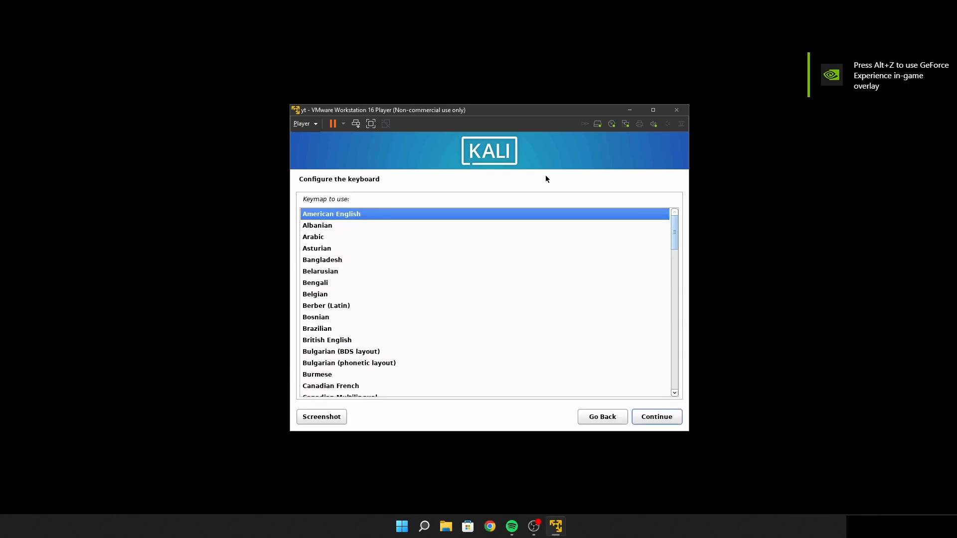
key("Return")
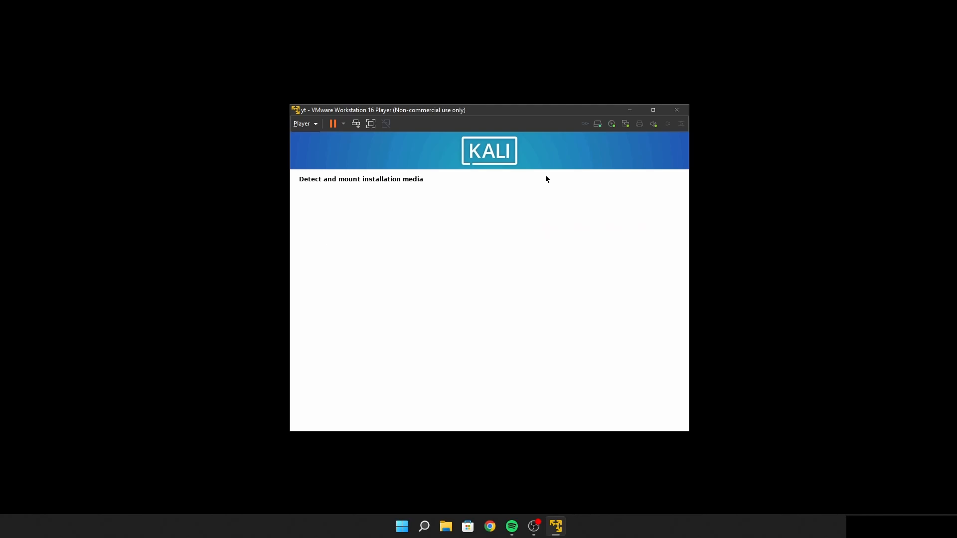
key("ctrl+alt")
left_click(256, 212)
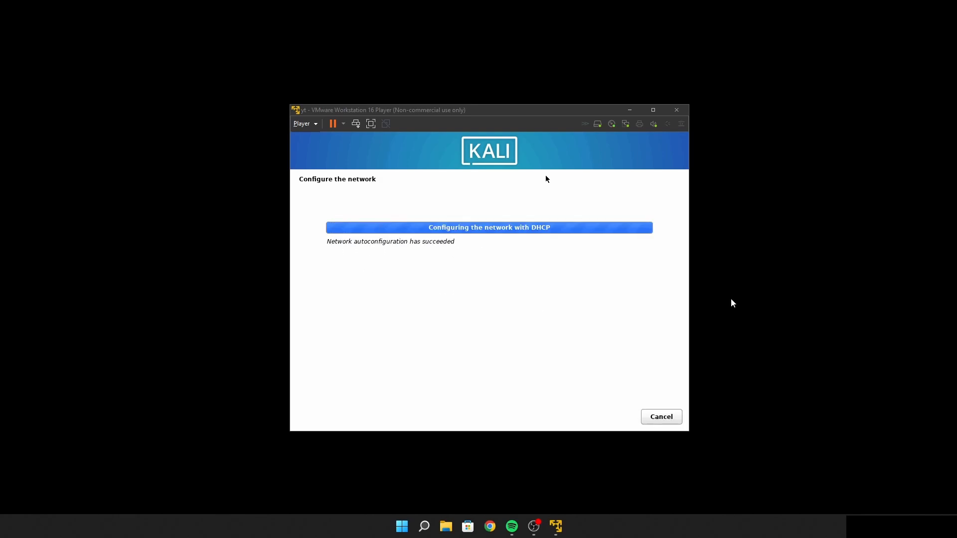
Replace the default hostname with bo and leave the domain name blank
left_click(617, 187)
left_click(373, 254)
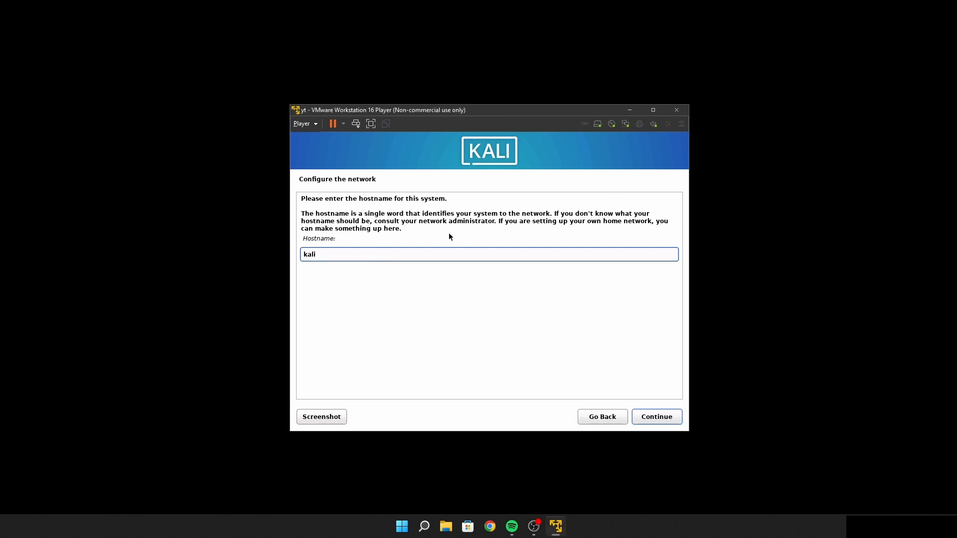
key("BackSpace")
key("BackSpace")
key("BackSpace")
key("BackSpace")
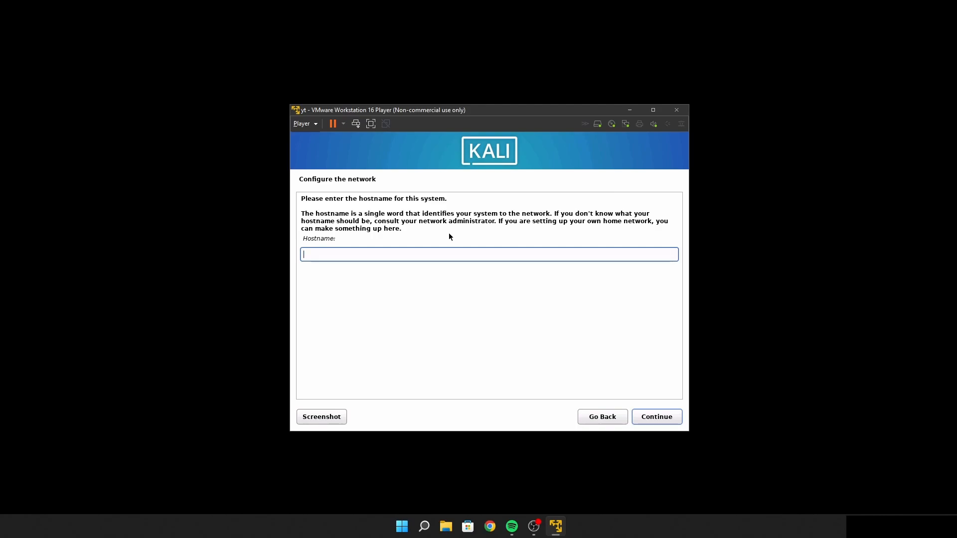
type("kali")
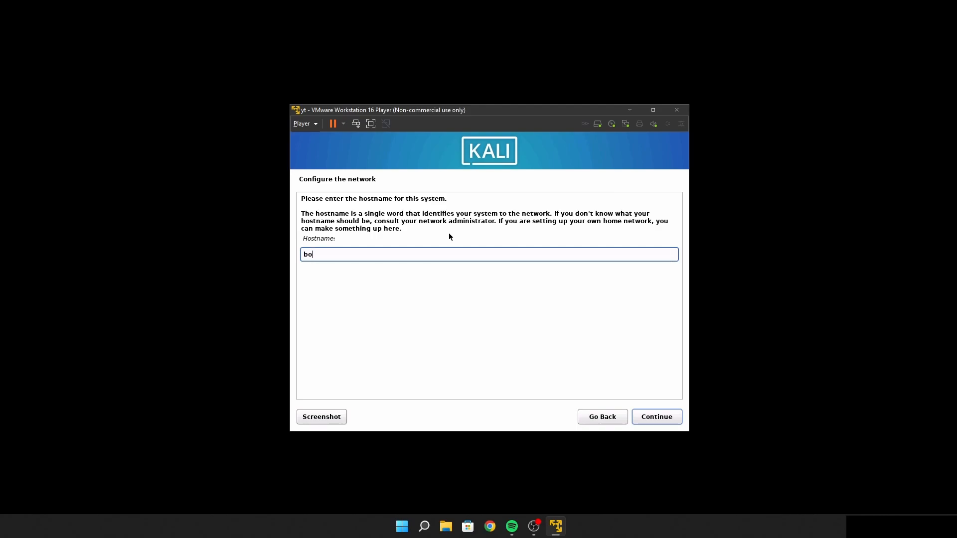
key("Return")
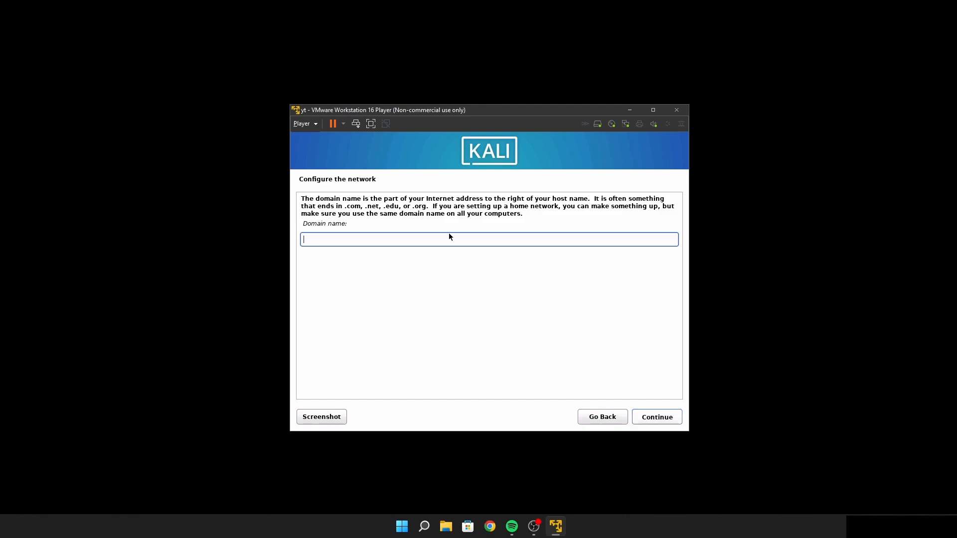
key("Return")
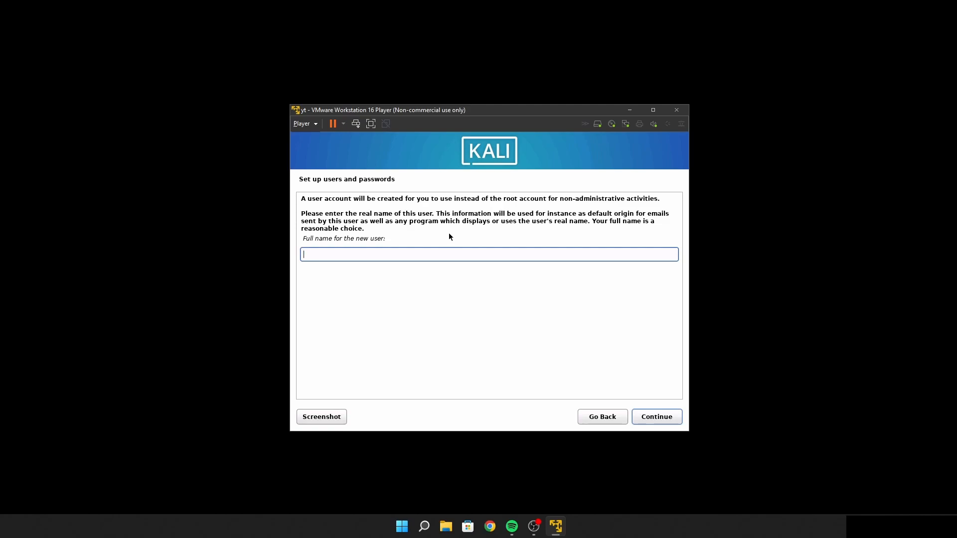
Create the user account by entering the new user's full name, keeping the suggested username, and entering and confirming the account password
type("Suit")
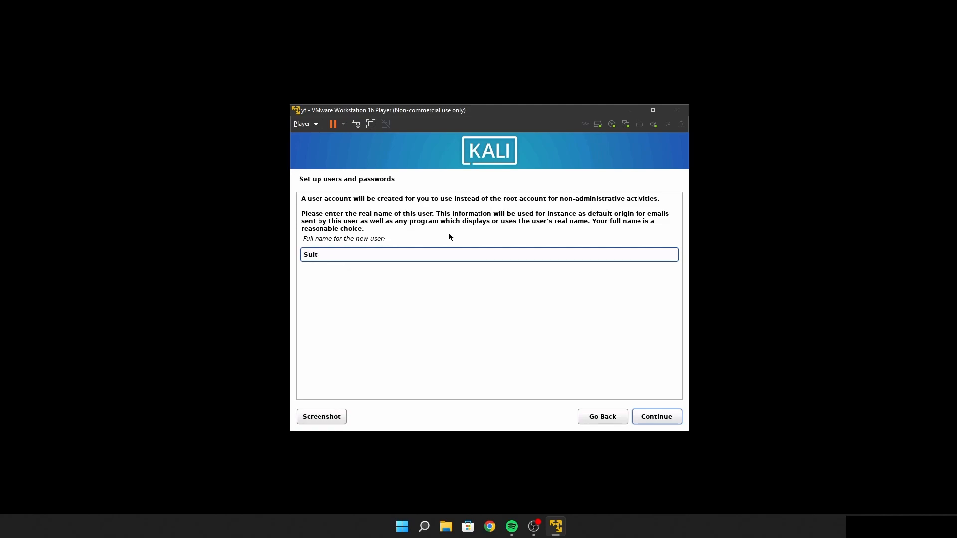
key("Return")
key("Return")
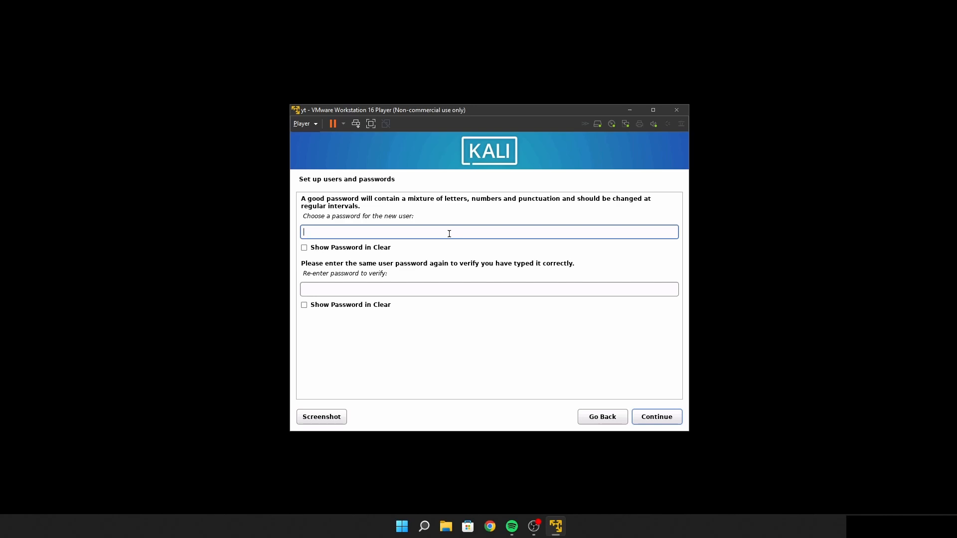
type("•••")
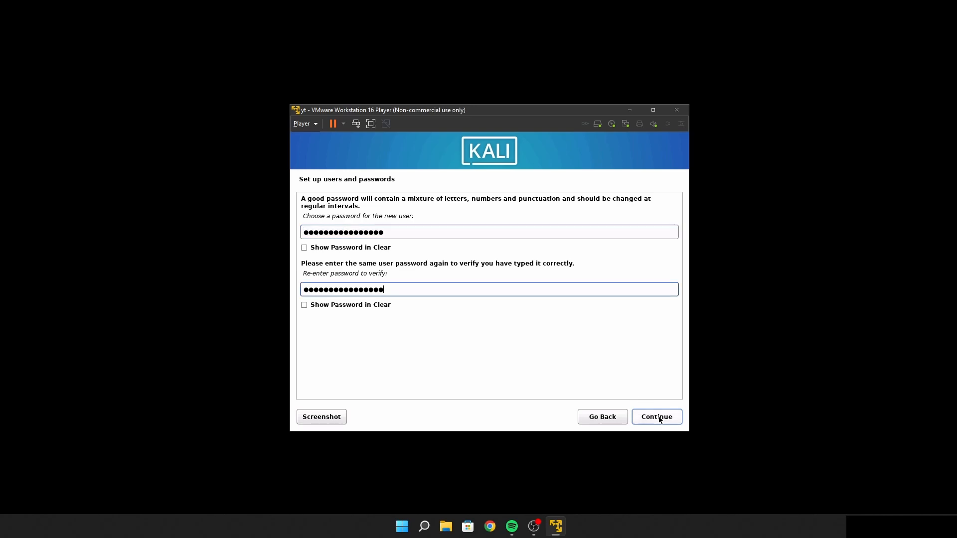
left_click(659, 419)
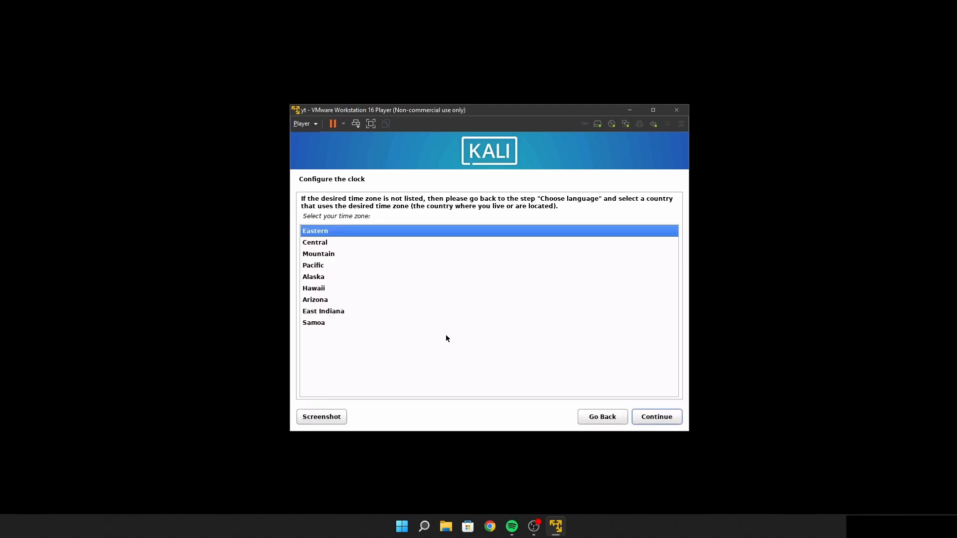
Set the time zone to Eastern and choose guided partitioning of the entire VMware virtual disk with all files in one partition
double_click(448, 235)
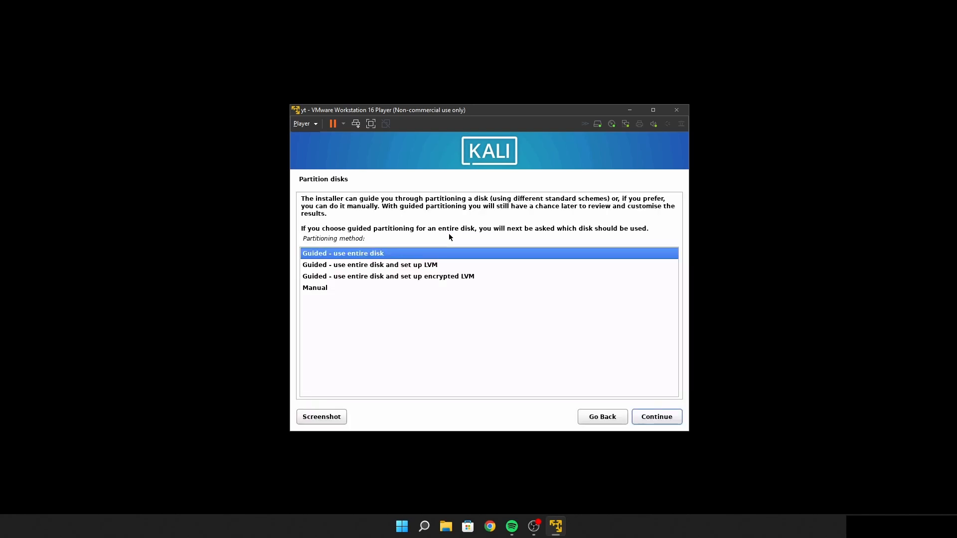
key("Return")
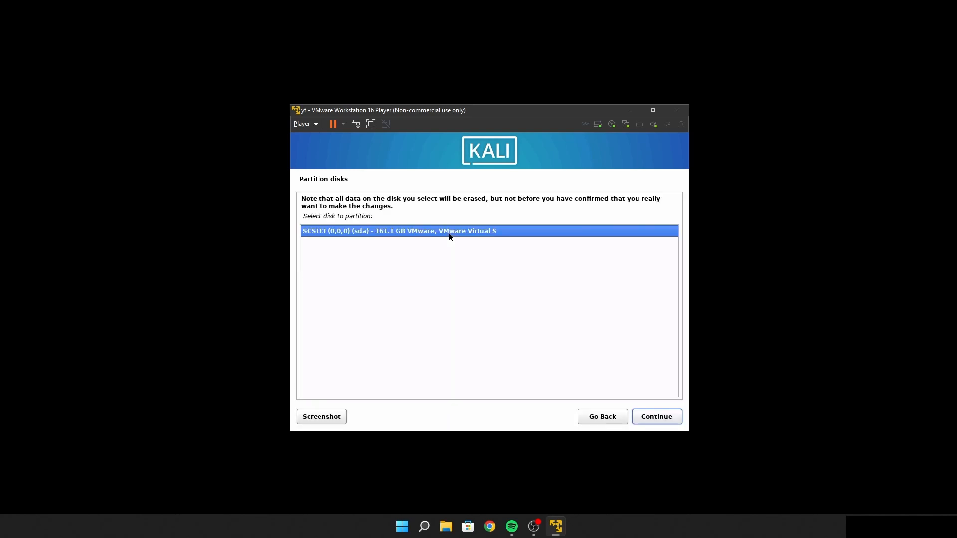
key("Return")
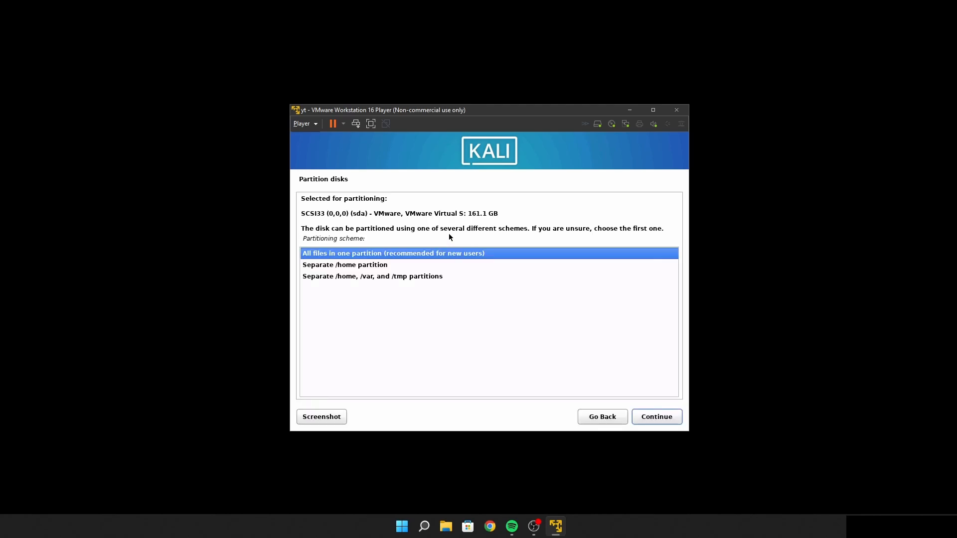
key("Return")
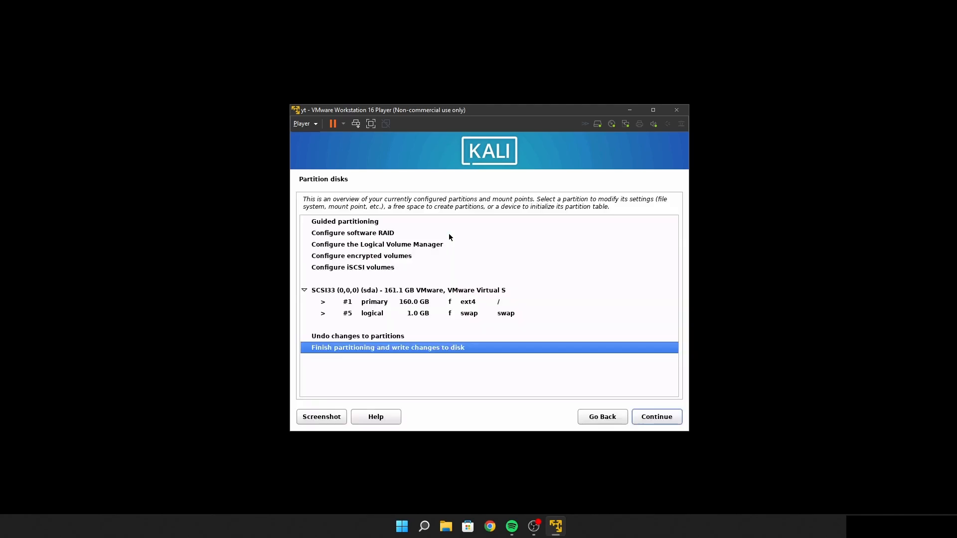
Finish partitioning and agree to write the changes to the disk
key("Return")
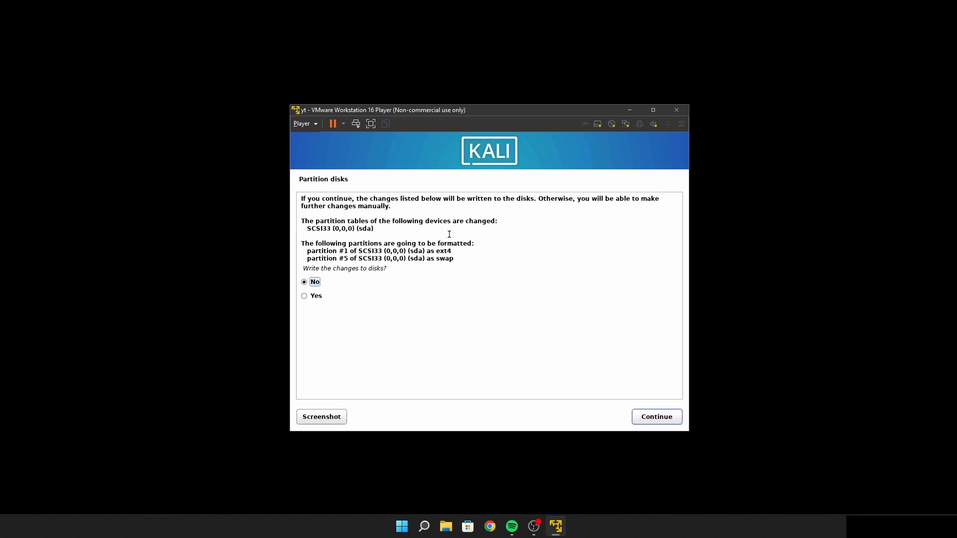
key("Down")
key("Return")
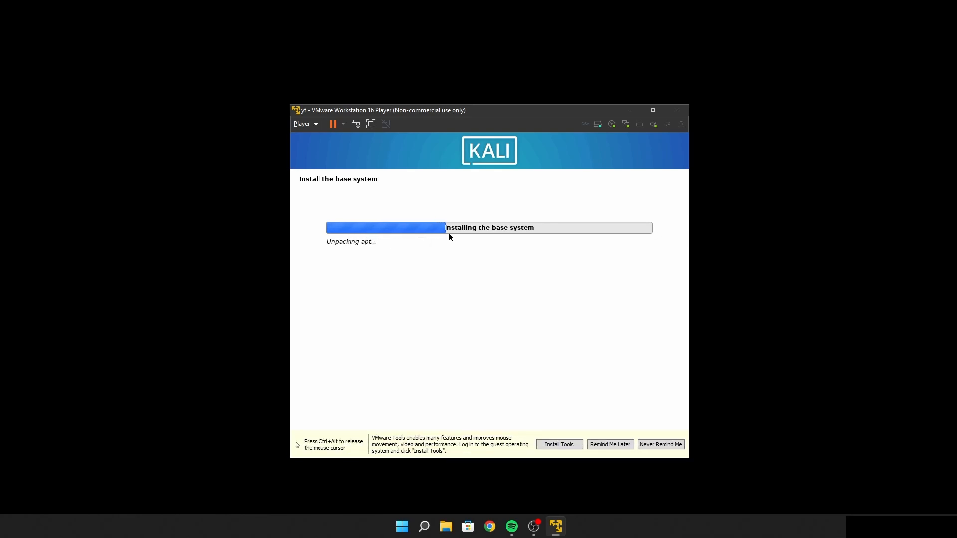
Release the cursor from the virtual machine and postpone the VMware Tools installation reminder
key("ctrl+alt")
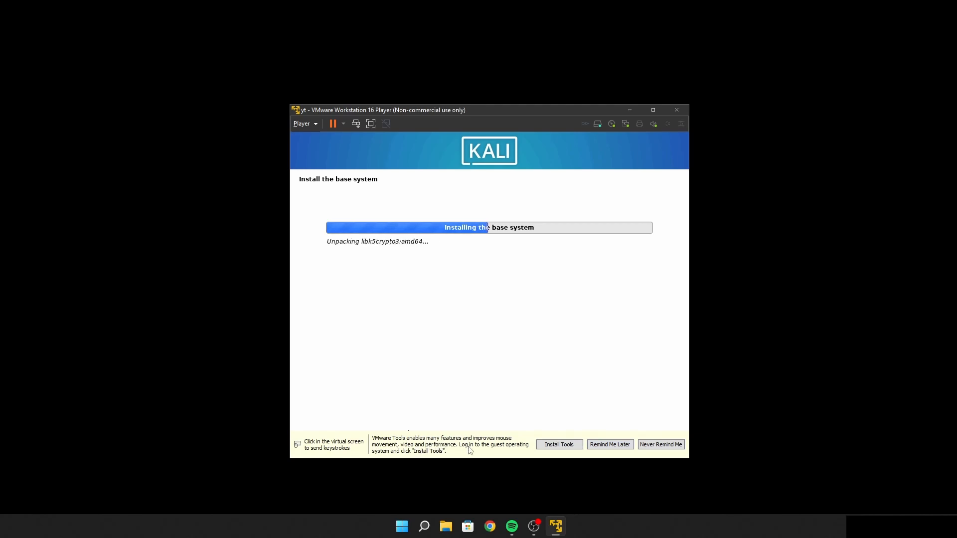
left_click(610, 445)
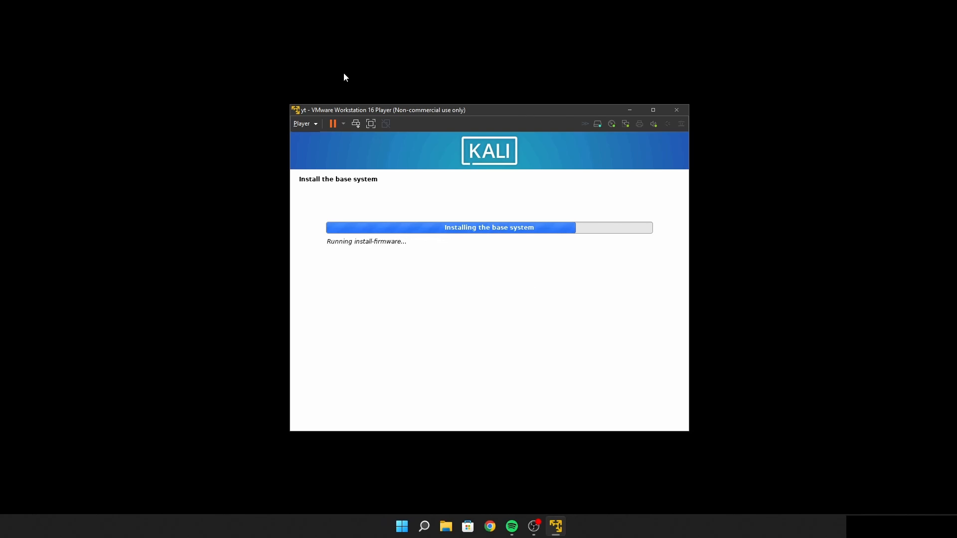
left_click(315, 124)
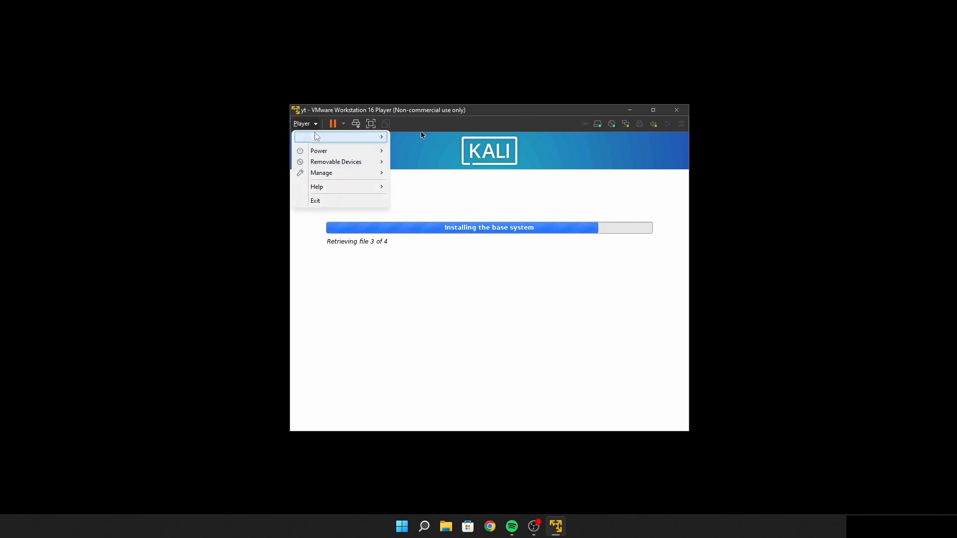
mouse_move(317, 137)
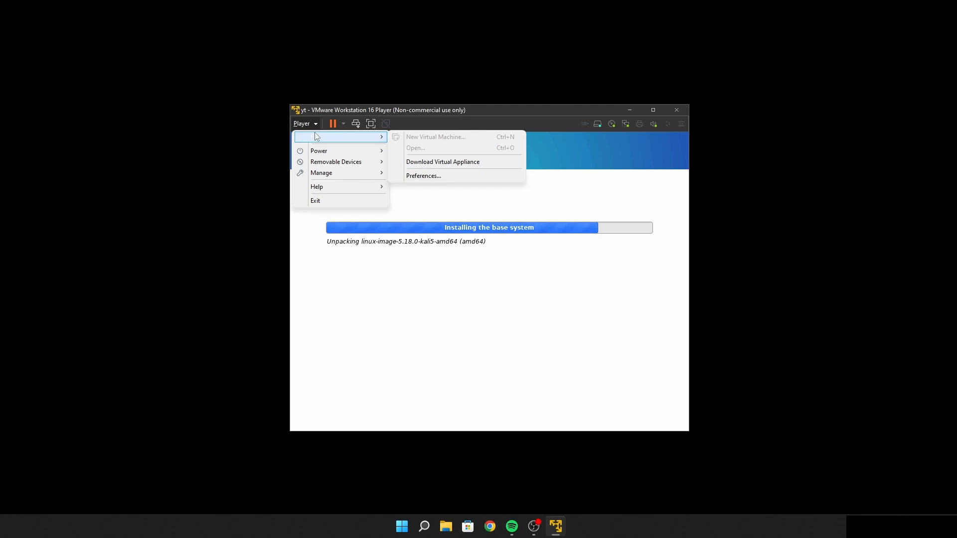
mouse_move(324, 172)
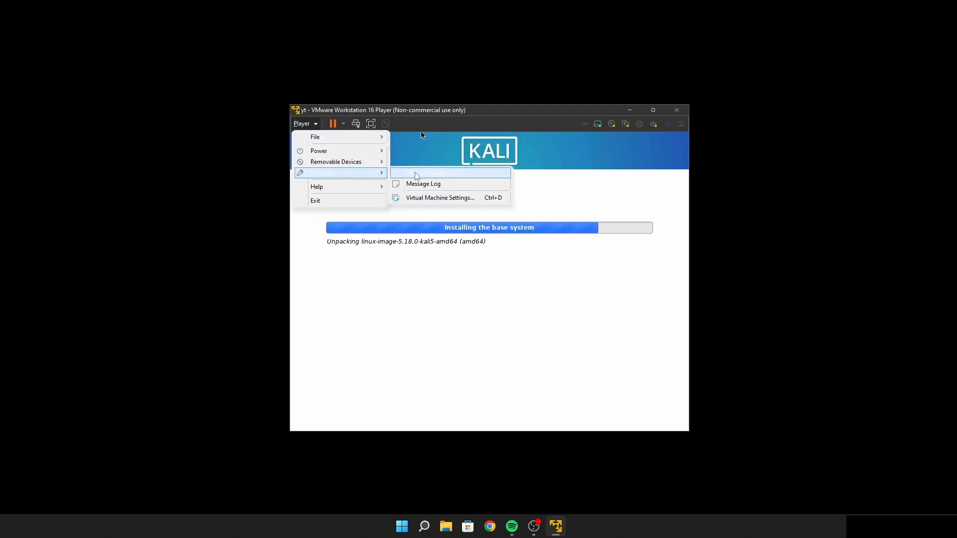
left_click(422, 134)
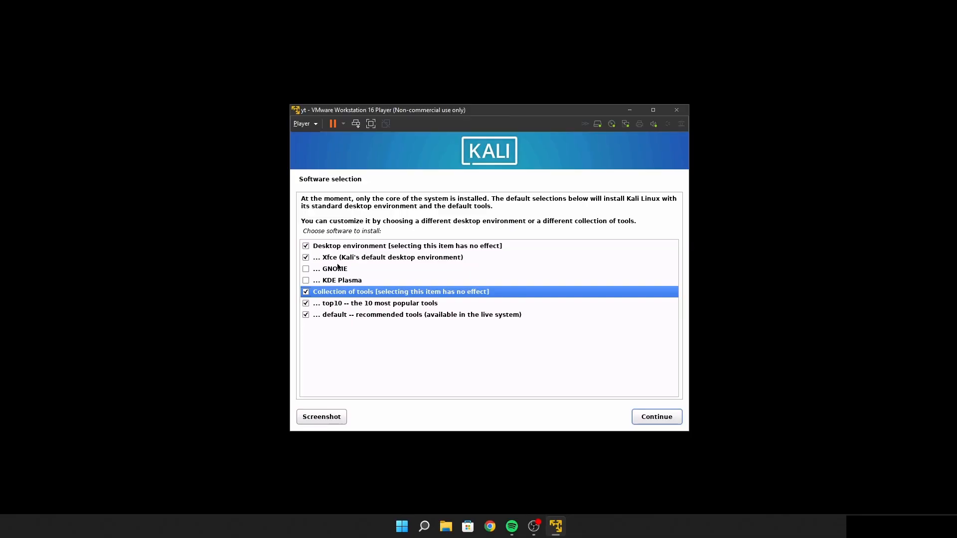
Keep the software selection of Xfce, the top10 tools and the default recommended tools, and start installing it
key("Down")
key("Down")
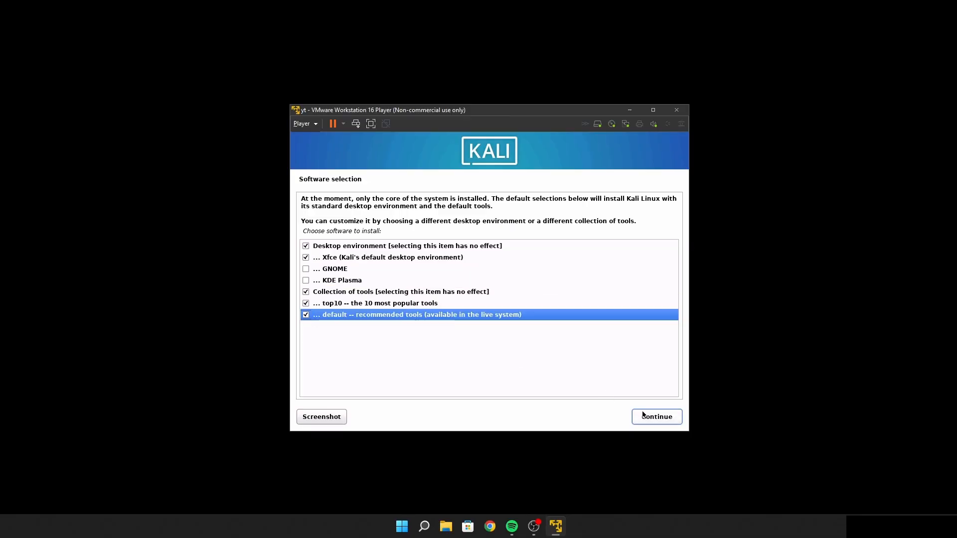
left_click(657, 416)
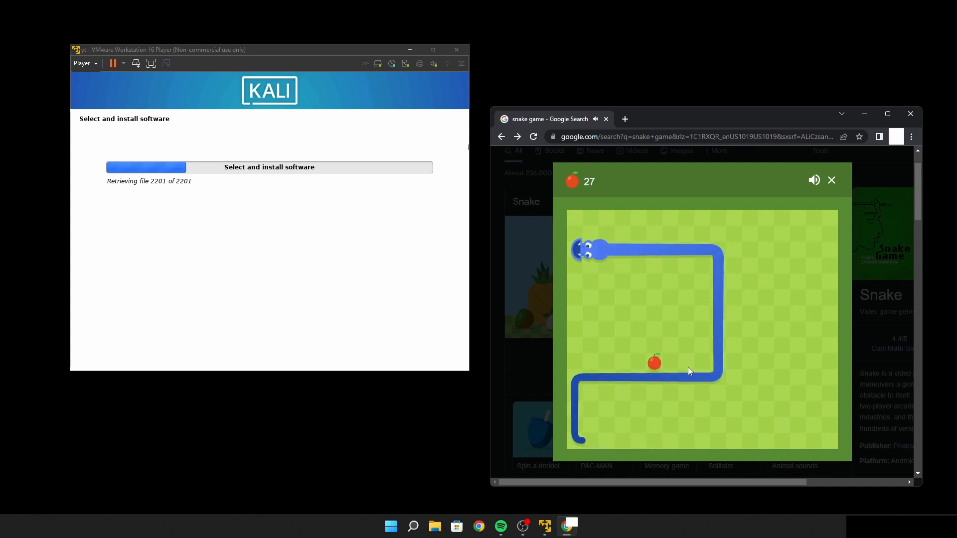
key("Up")
key("Right")
key("Down")
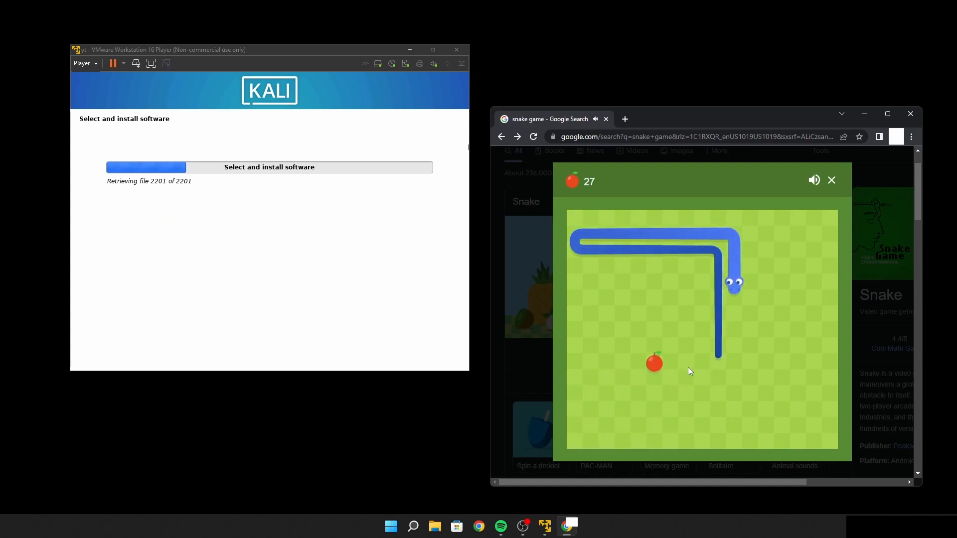
key("Left")
key("Up")
key("Right")
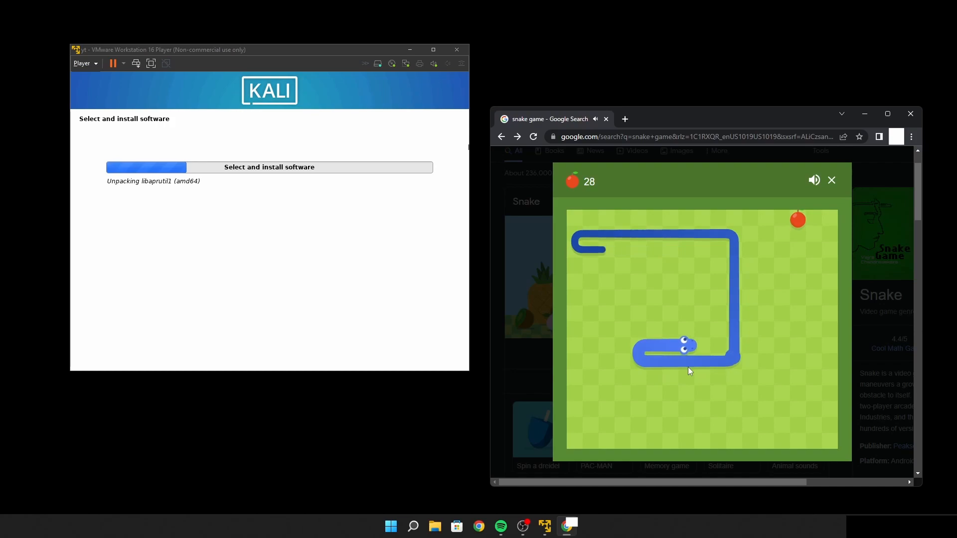
key("Up")
key("Left")
key("Down")
key("Right")
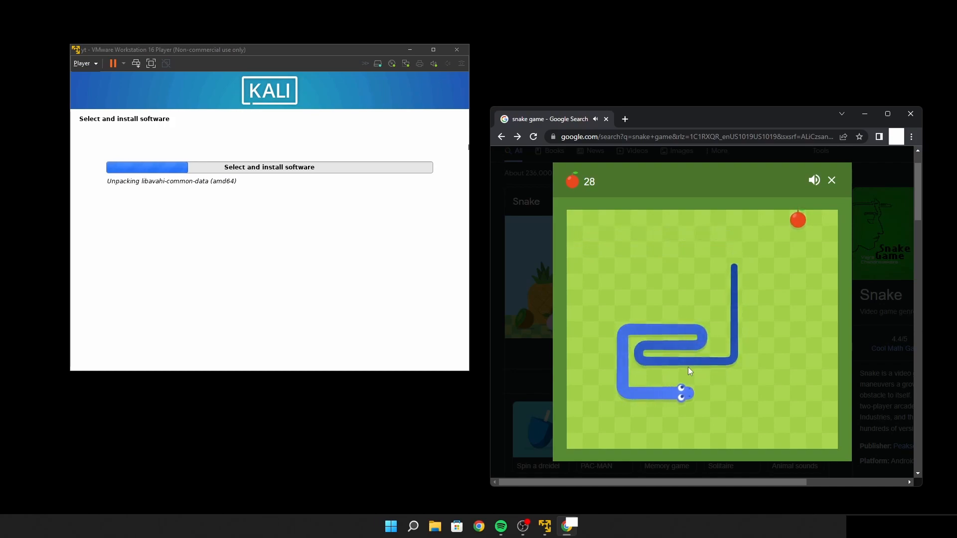
key("Up")
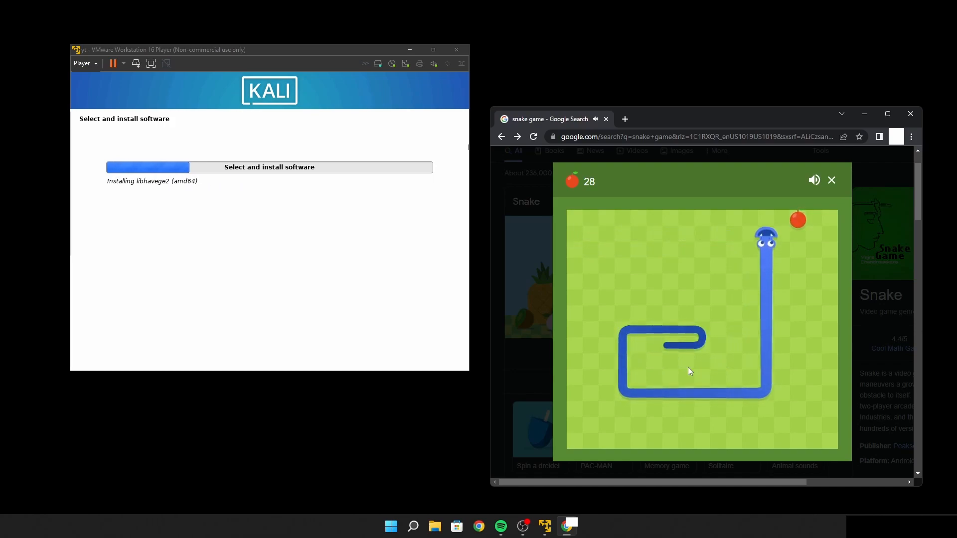
key("Right")
key("Down")
key("Up")
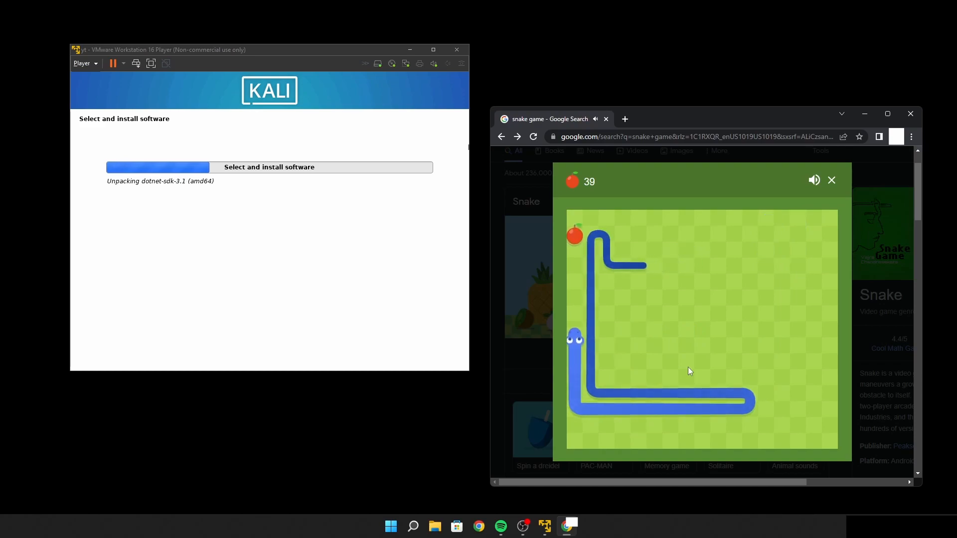
key("Right")
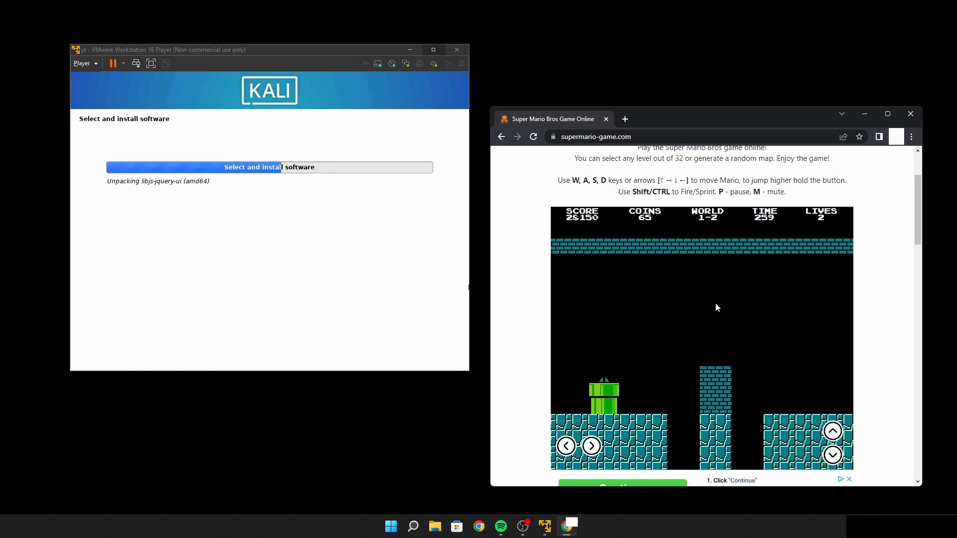
key("Right")
key("Right")
key("Left")
key("Left")
key("Up")
key("Down")
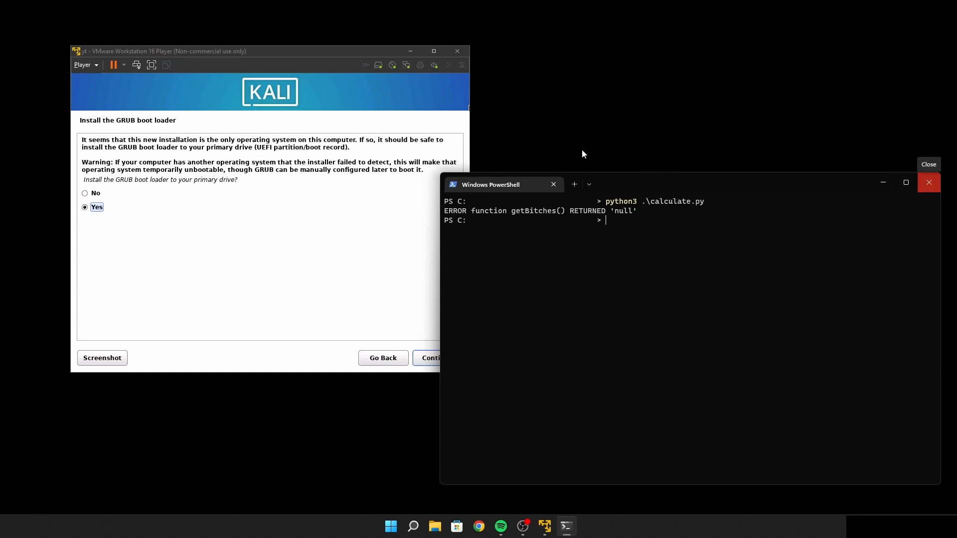
Agree to install the GRUB boot loader to the primary drive and choose /dev/sda as its device
double_click(258, 53)
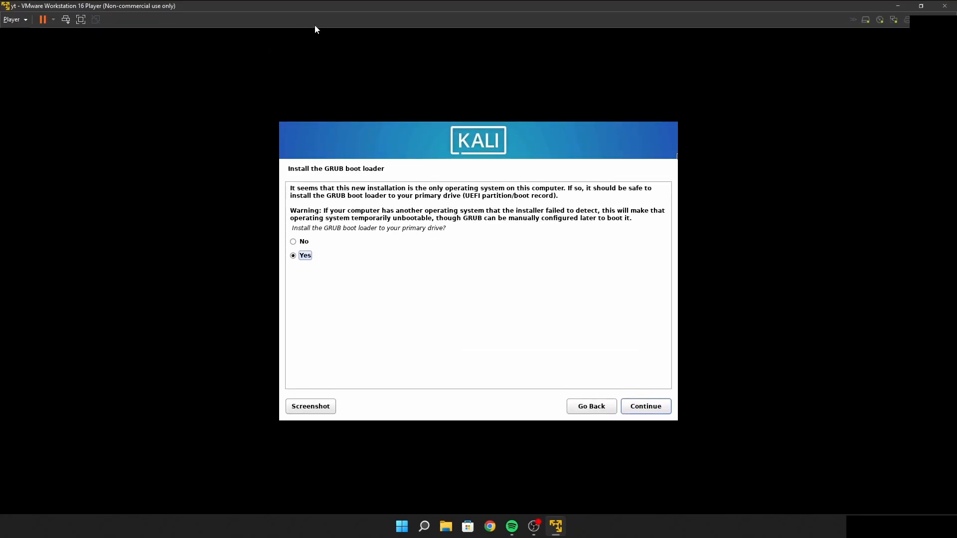
double_click(447, 7)
left_click_drag(333, 51, 599, 81)
key("Return")
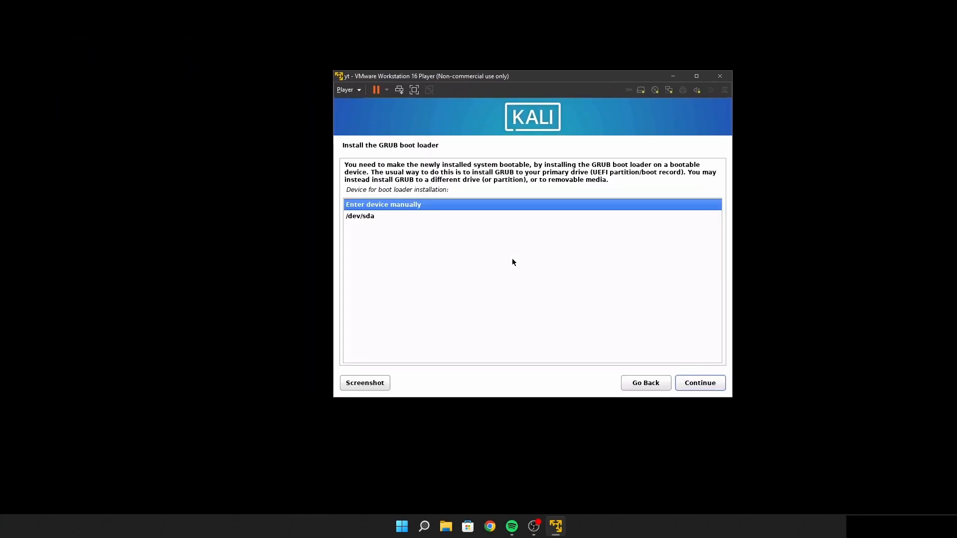
key("Down")
key("Return")
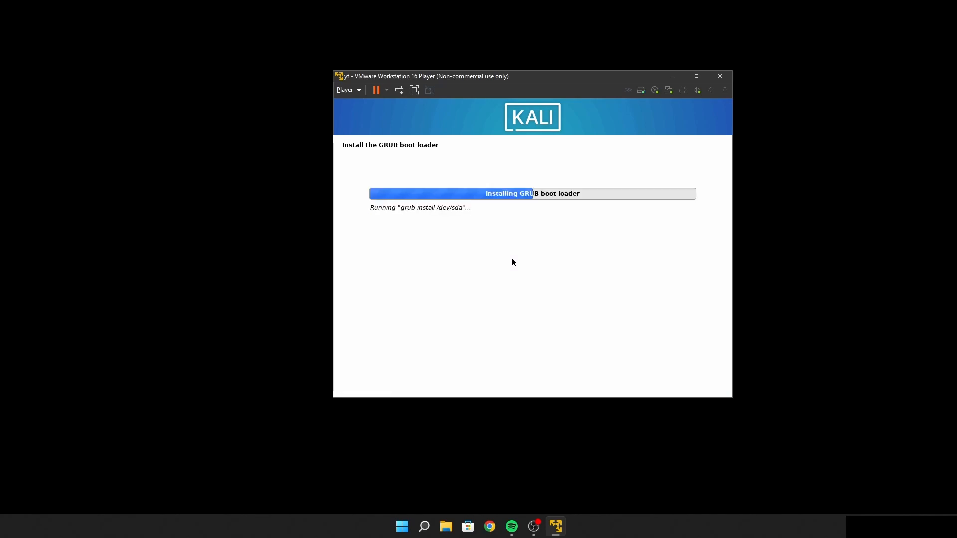
Finish the installation by rebooting the virtual machine and boot the Kali GNU/Linux entry
left_click_drag(464, 77, 353, 76)
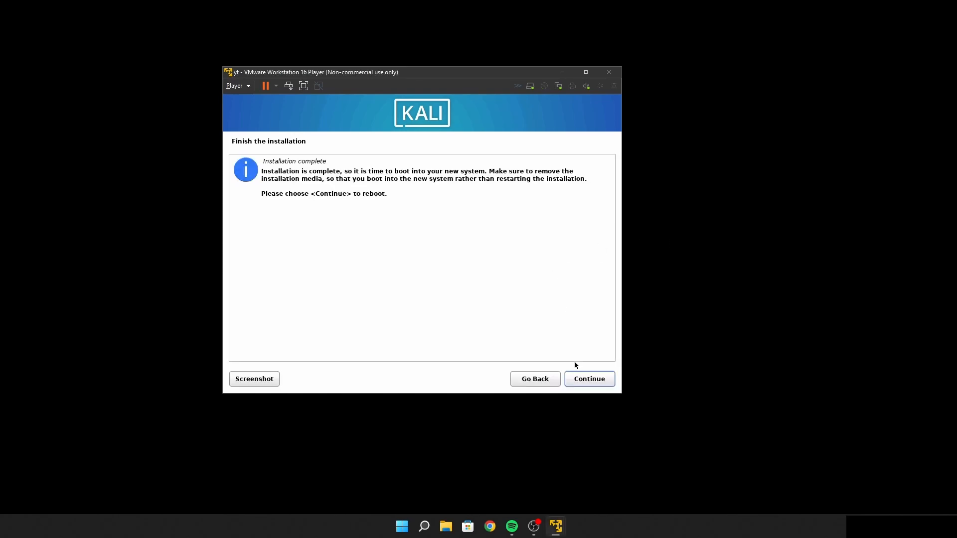
left_click(587, 382)
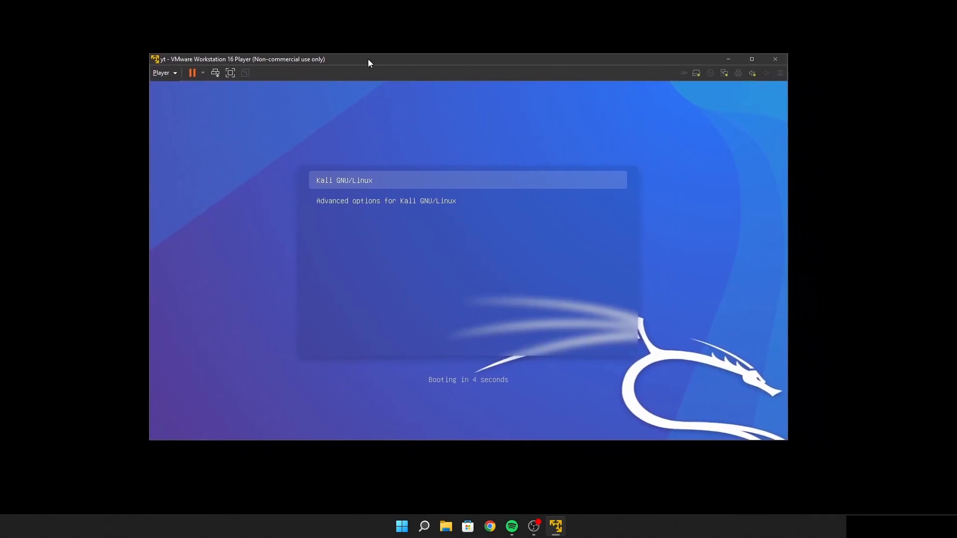
key("Return")
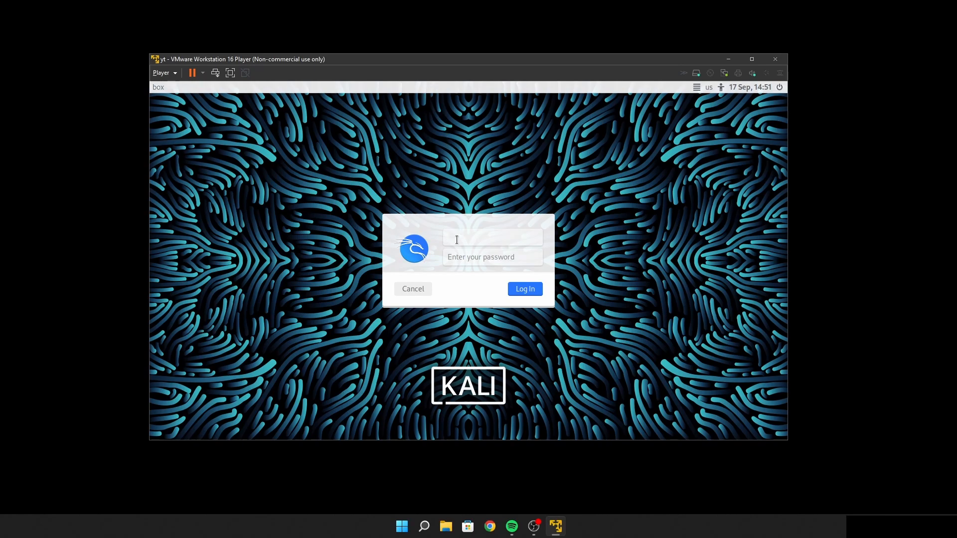
Try to log in to the new system with the default Kali username and password
type("kal")
left_click(458, 258)
type("kali")
key("Return")
Log in as suit with the account password and switch the virtual machine to full screen mode
double_click(487, 232)
type("suit")
left_click(467, 241)
type("•••••••••••••••••")
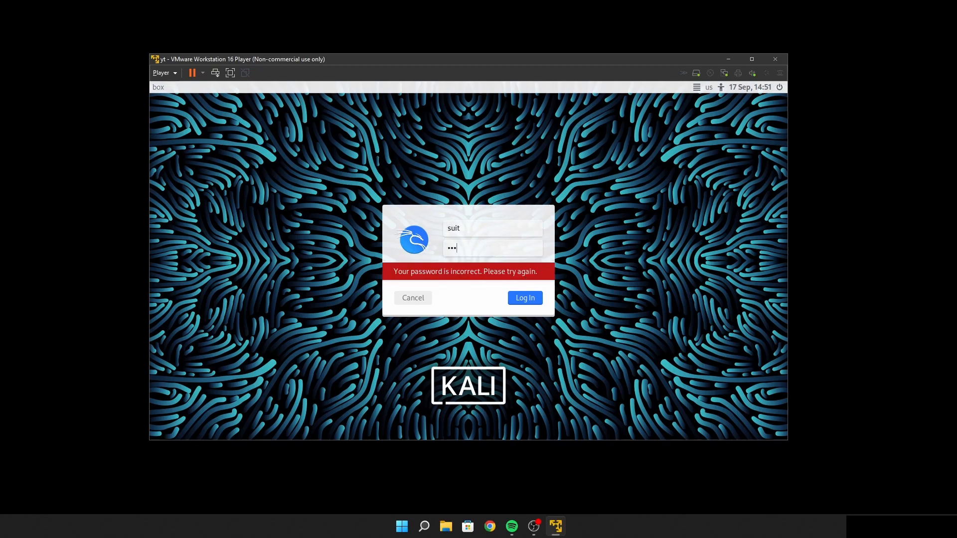
key("Return")
key("Return")
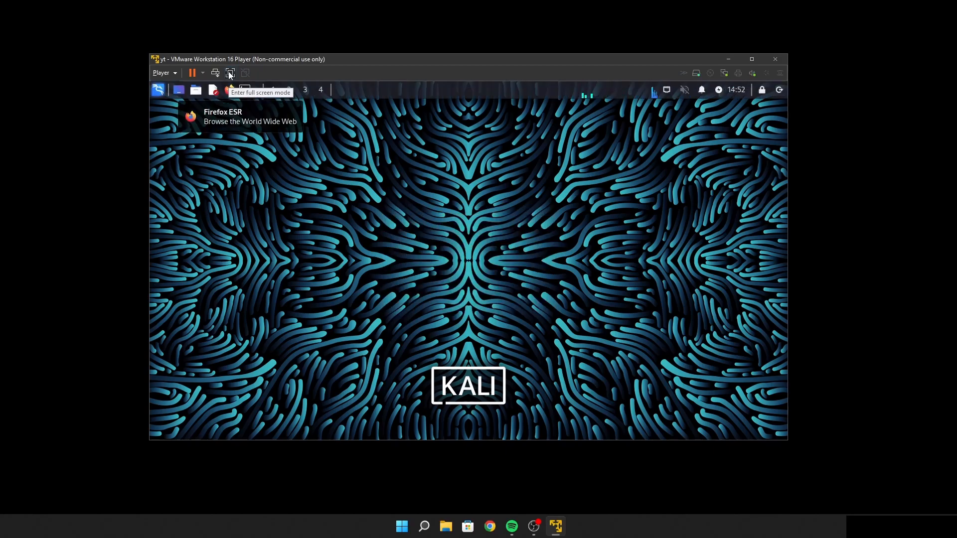
left_click(230, 73)
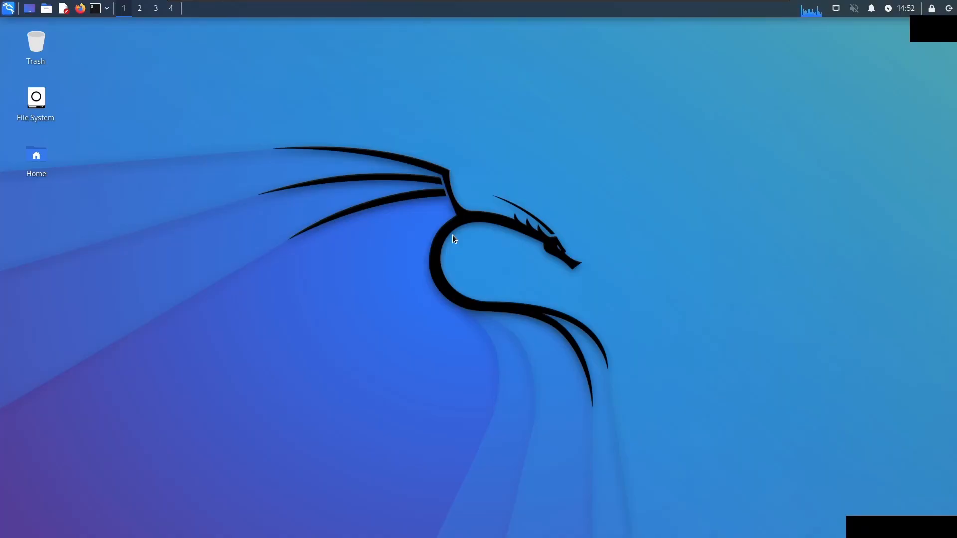
Open a terminal and refresh the package lists with sudo apt update, entering the sudo password
key("ctrl+alt+t")
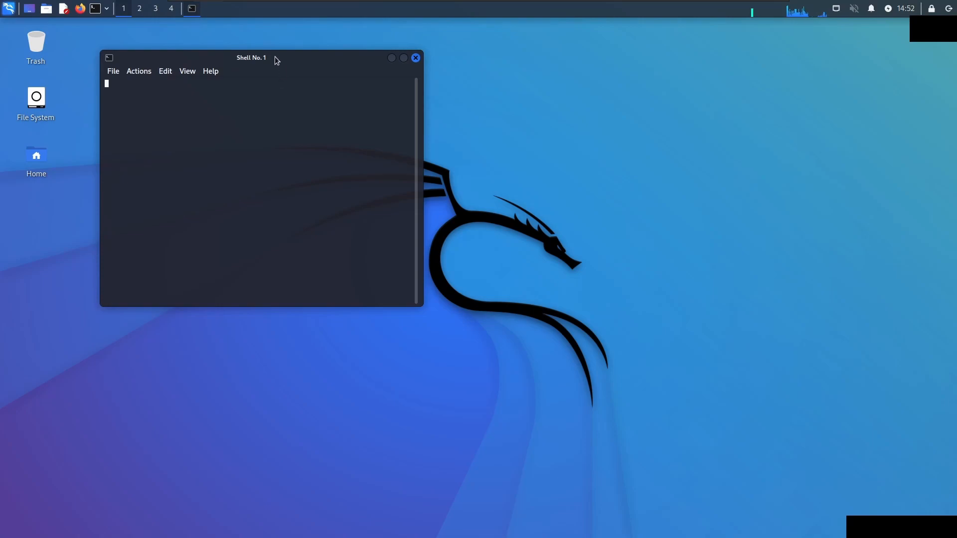
left_click_drag(276, 60, 231, 58)
type("sudo")
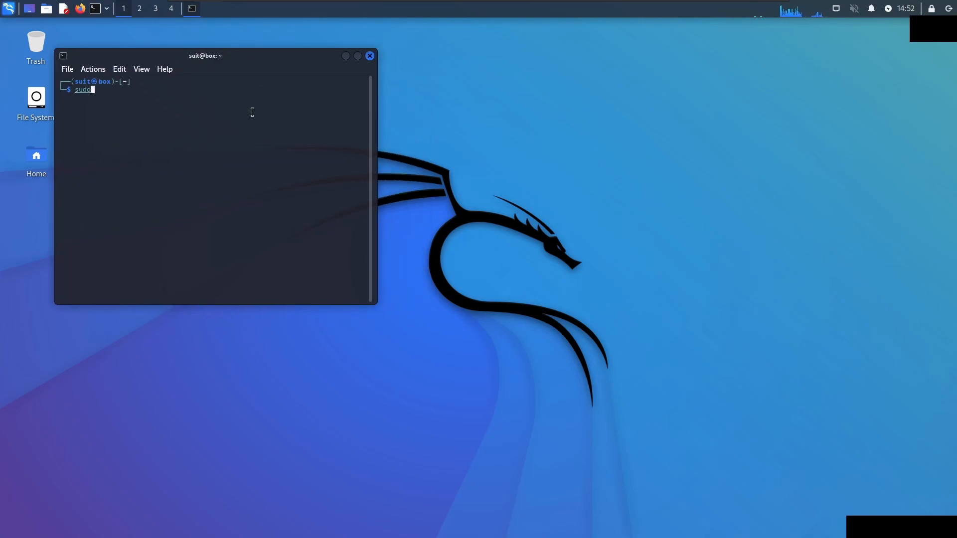
type(" apt update")
key("Return")
key("Return")
key("Return")
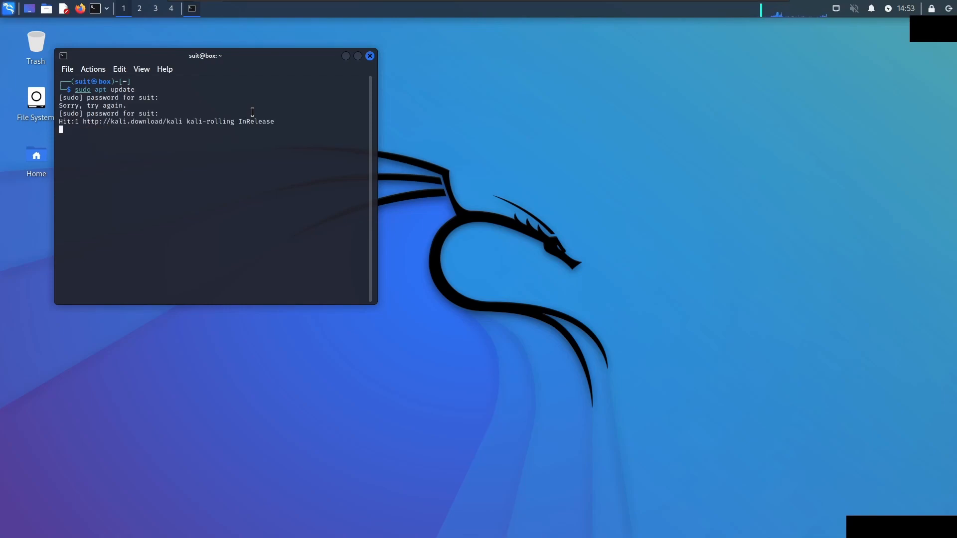
Upgrade all installed packages with sudo apt full-upgrade and agree to continue
type("sudo apt fu")
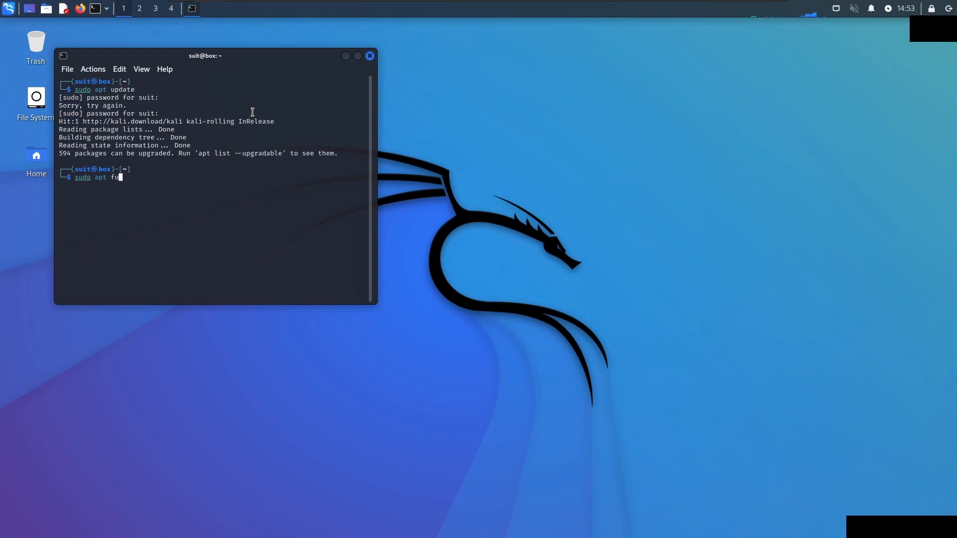
type("ll-upgrade")
key("Return")
key("Return")
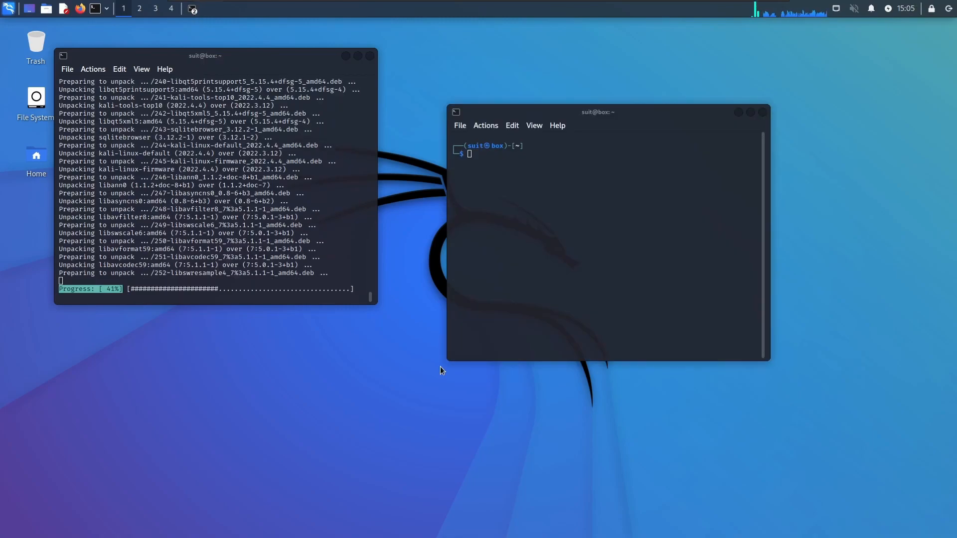
List the available display modes with xrandr in the second terminal and examine the 1920x1080 refresh rate
left_click(553, 239)
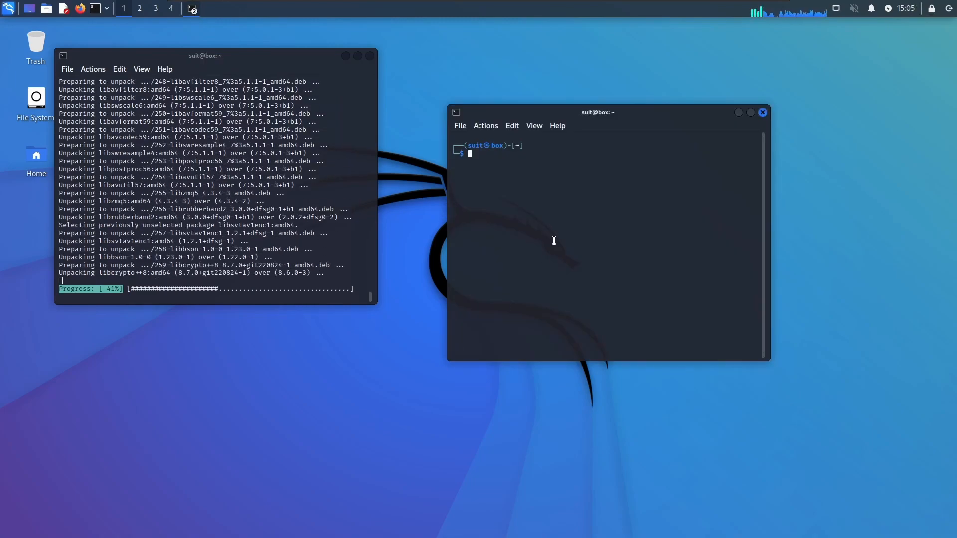
type("xrandr")
key("Return")
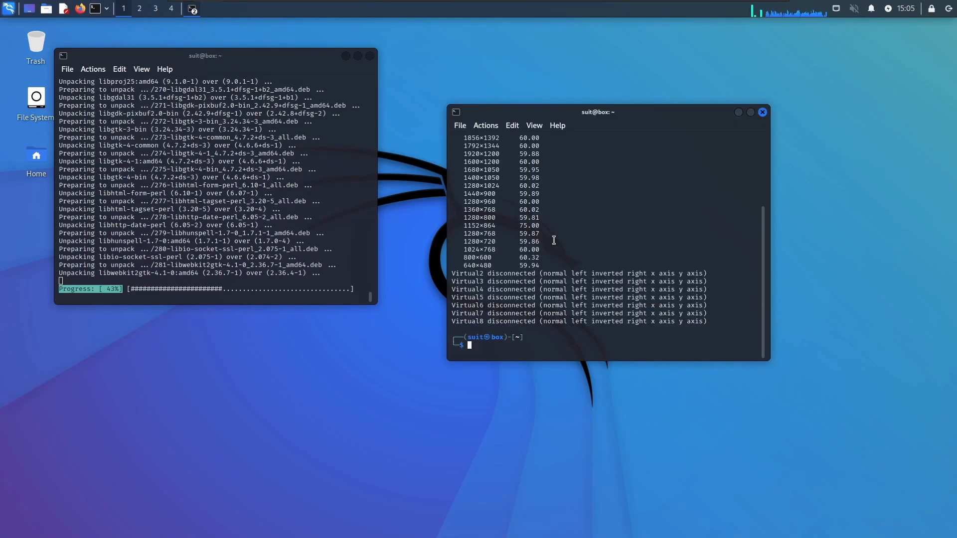
scroll(586, 222, "up", 5)
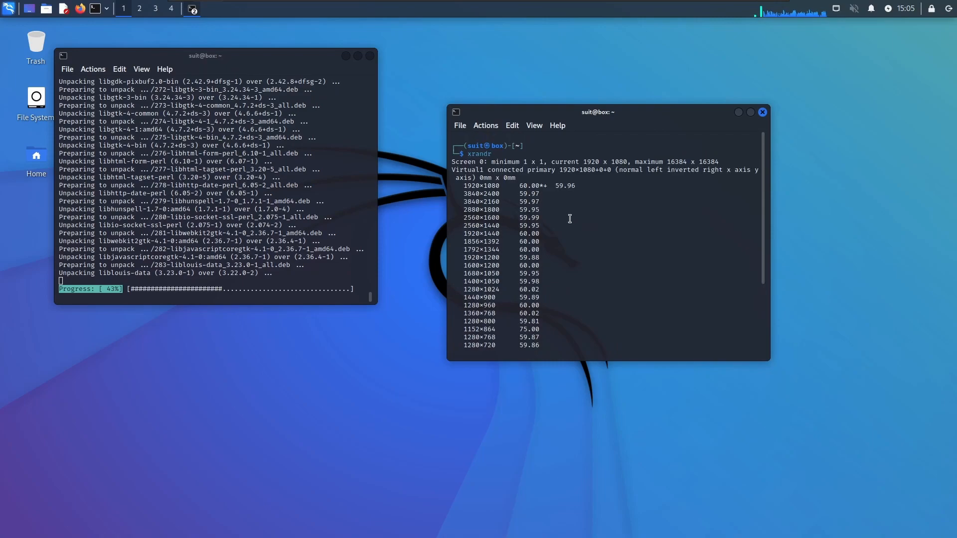
left_click_drag(462, 186, 547, 186)
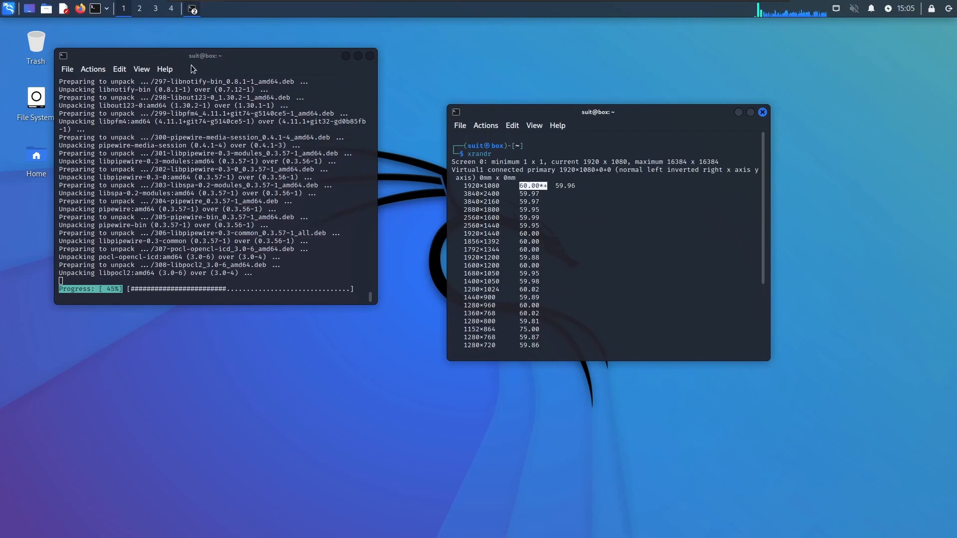
Open the Display settings, examine the refresh rate choices for Virtual1, and close the settings without changes
key("super")
type("dis")
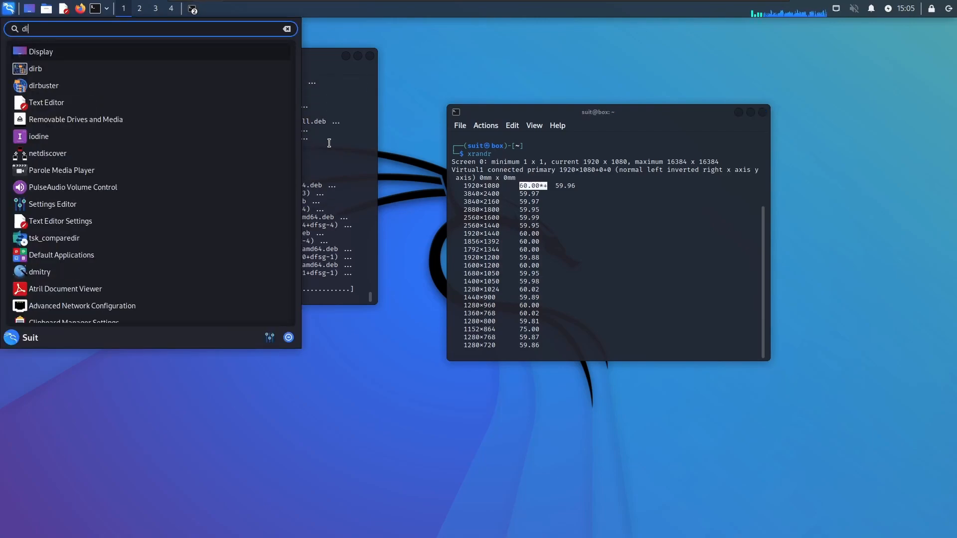
key("Return")
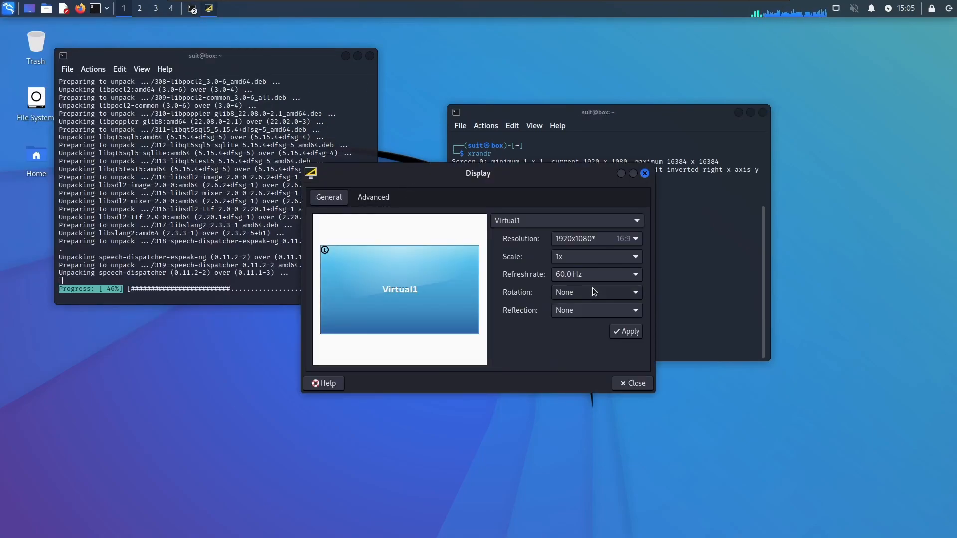
left_click(594, 276)
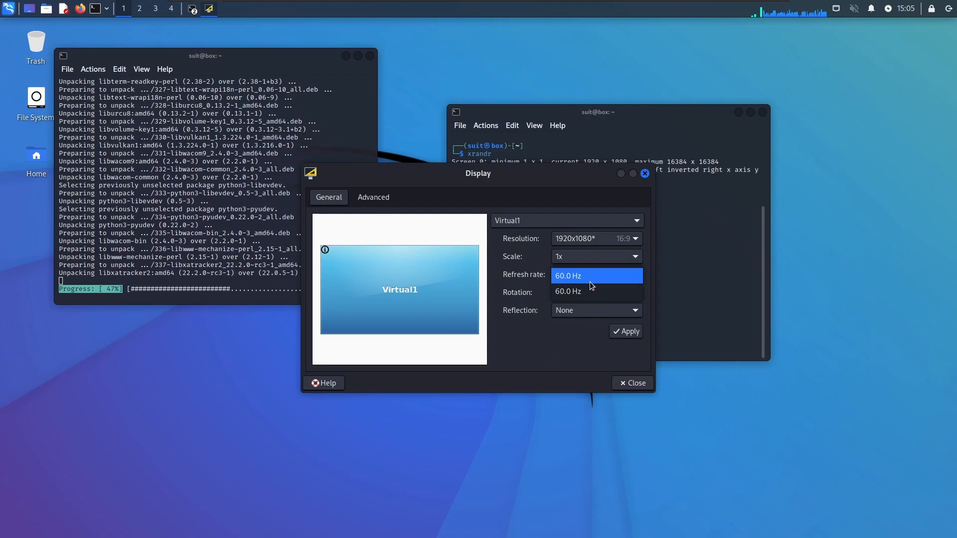
left_click(637, 384)
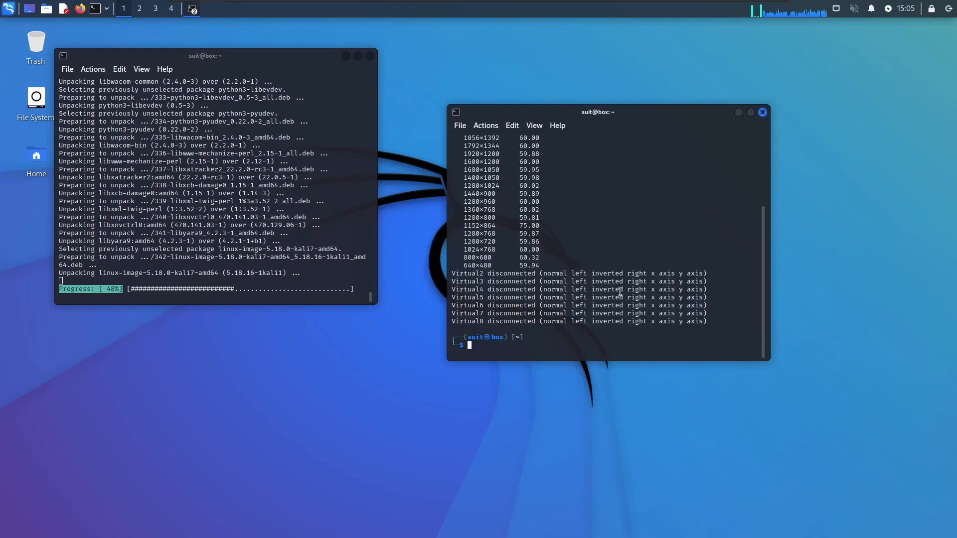
Try to run cvt in the second terminal and decline installing the xcvt package
scroll(603, 283, "up", 7)
scroll(603, 283, "down", 7)
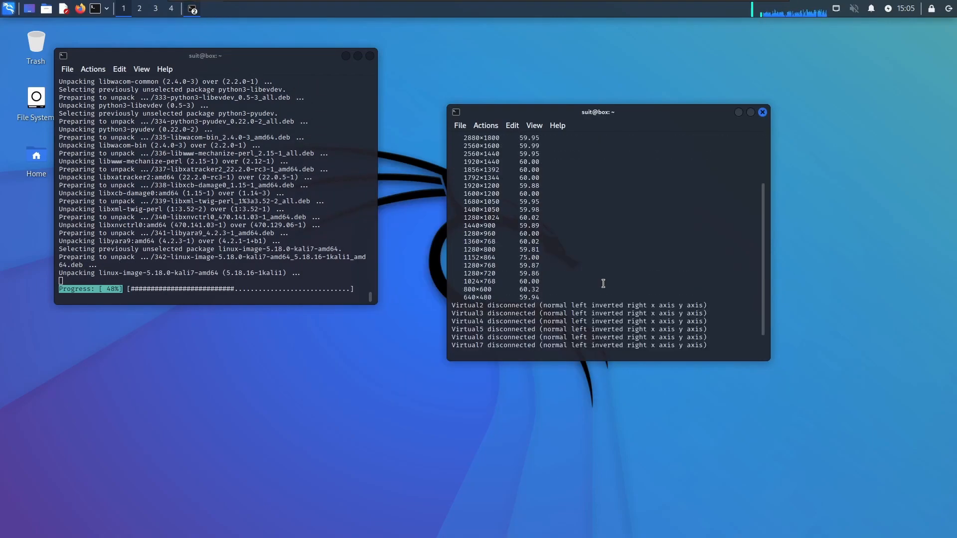
type("cvt")
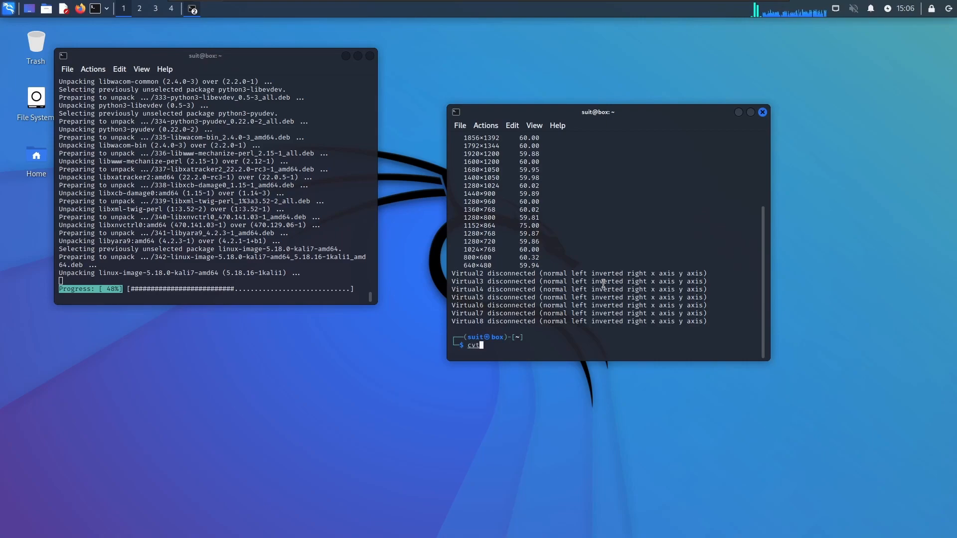
key("Return")
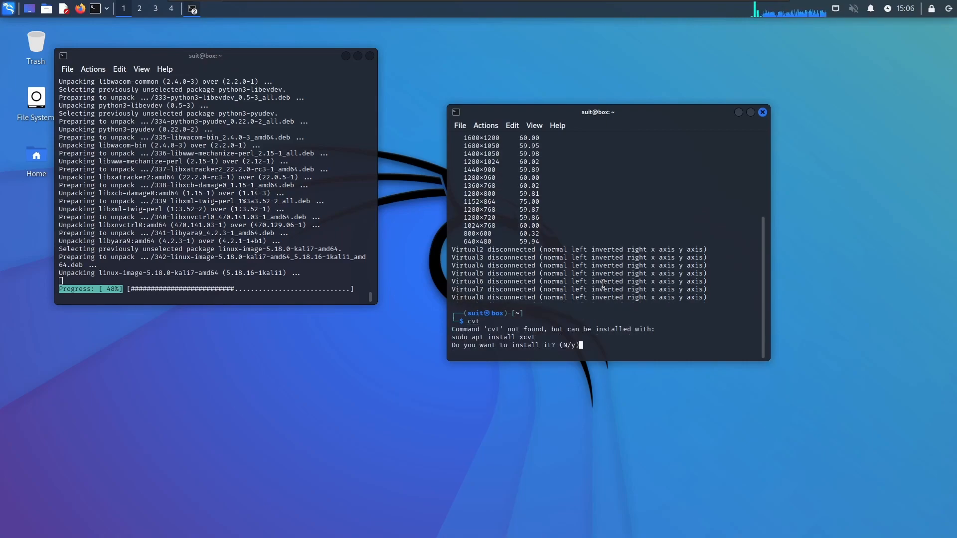
type("n")
key("Return")
Run cvt again, agree to install xcvt, and interrupt the pending installation
key("Up")
key("Return")
type("y")
key("Return")
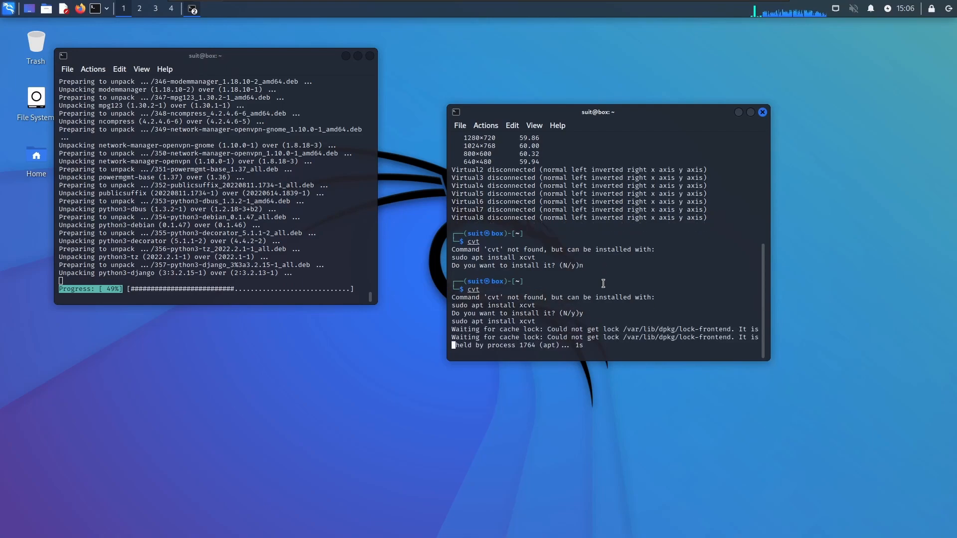
key("ctrl+c")
Check the full upgrade's progress in the first terminal and return to the second terminal
left_click_drag(226, 193, 124, 218)
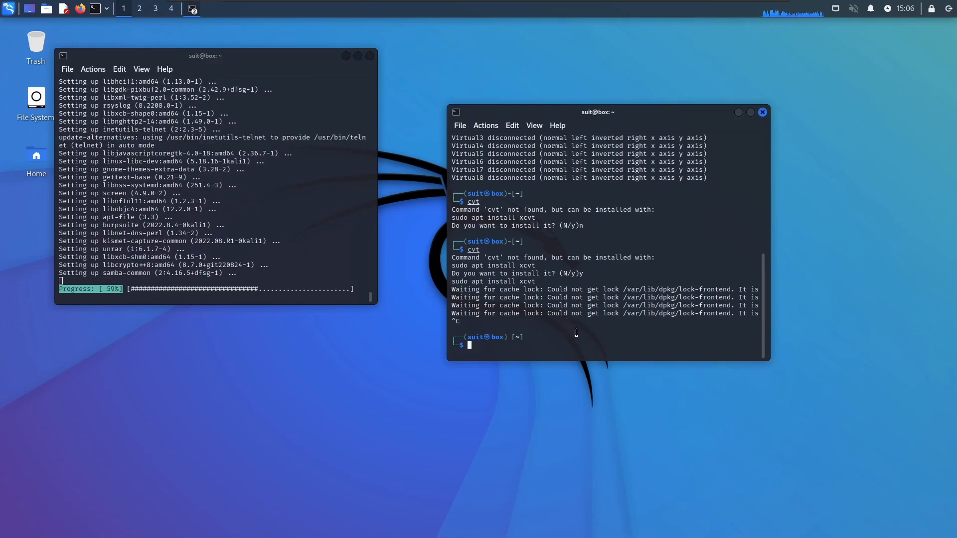
left_click(577, 332)
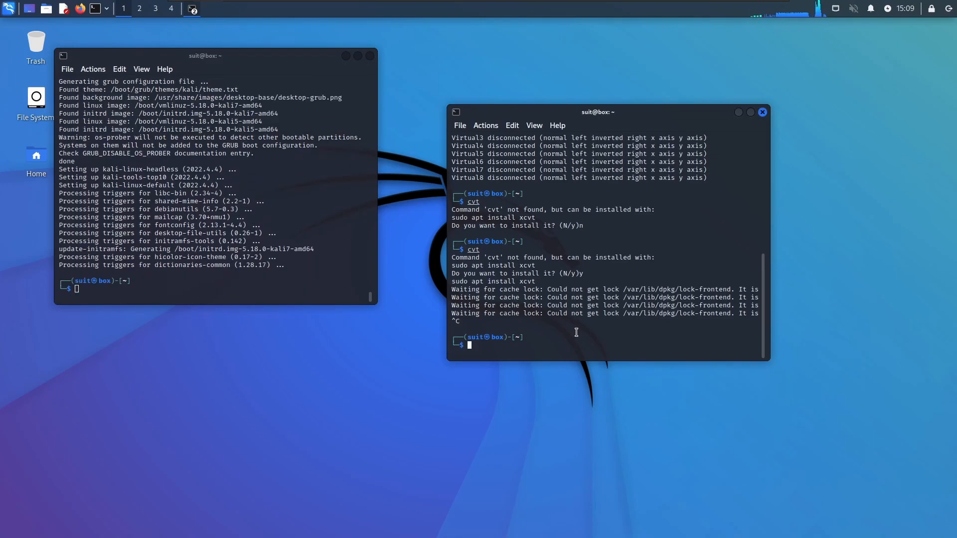
Close the upgrade terminal, reposition the remaining one, and run cvt again, agreeing to install xcvt
left_click(370, 55)
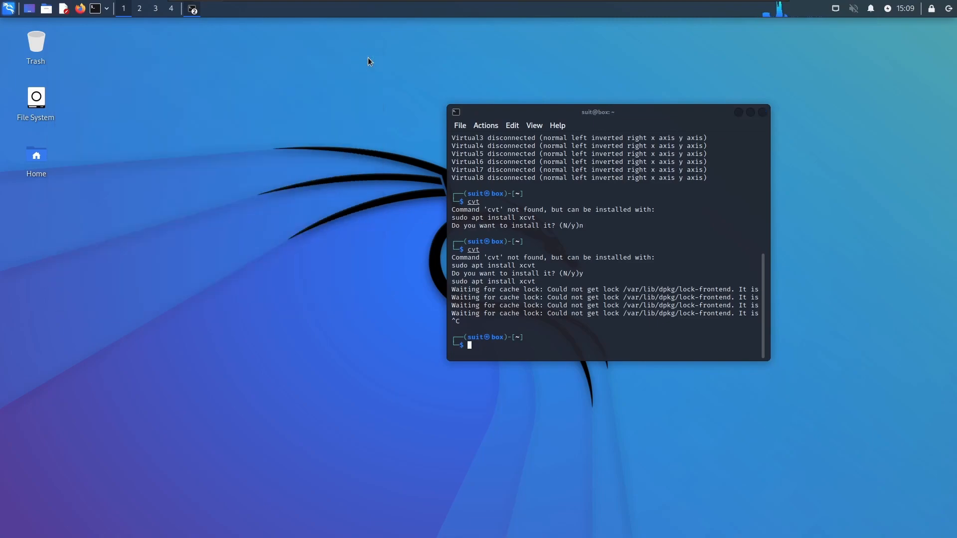
left_click_drag(518, 118, 309, 77)
key("Up")
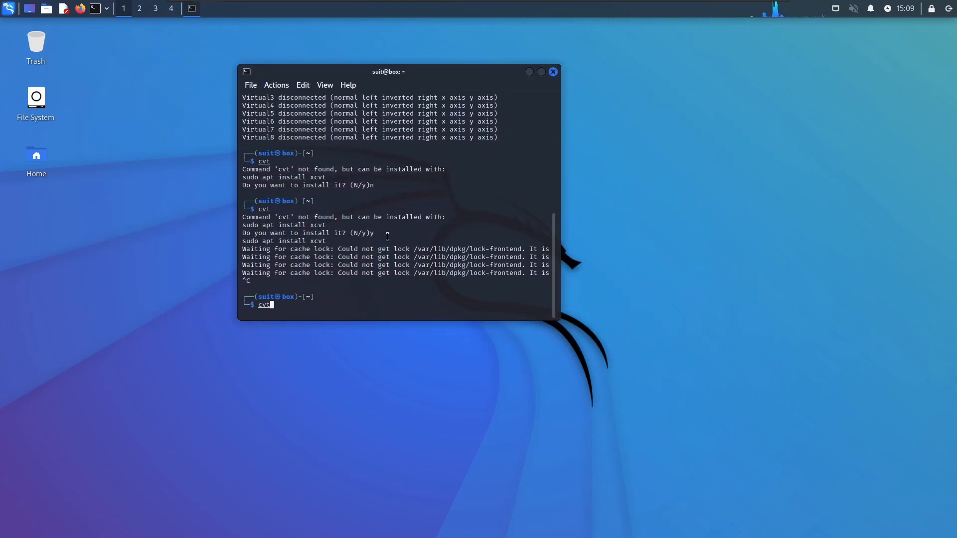
key("Return")
type("y")
key("Return")
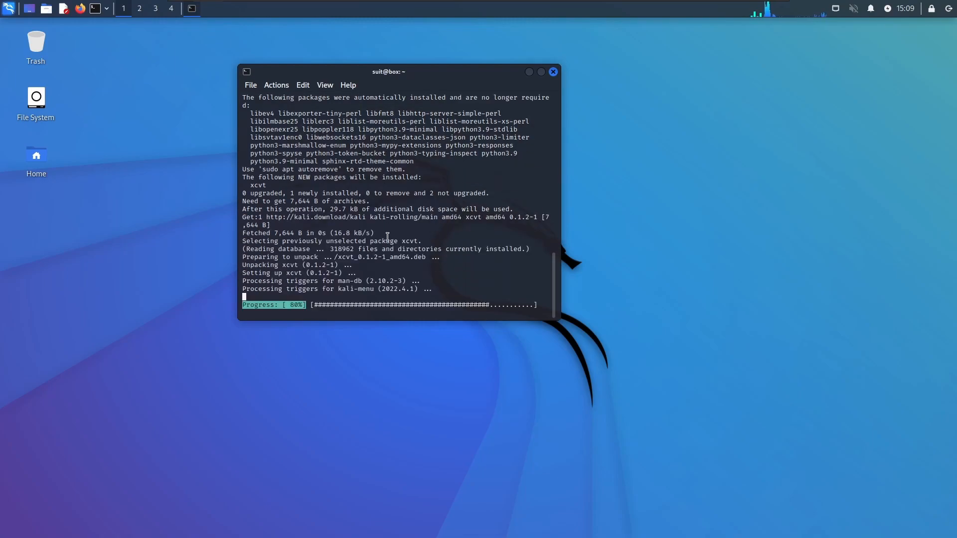
key("Up")
key("Return")
type("clear")
key("Return")
type("cvt 1")
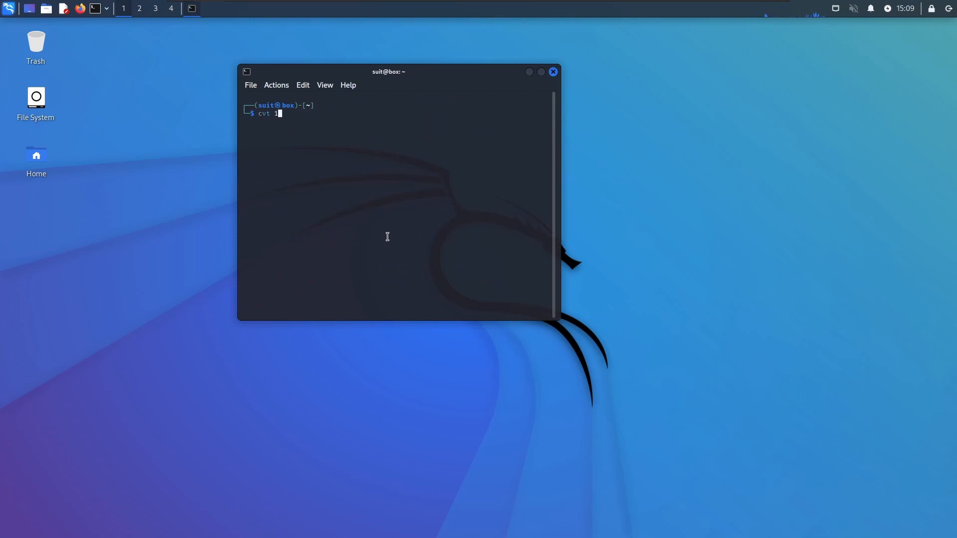
type("920 1080 144")
key("Return")
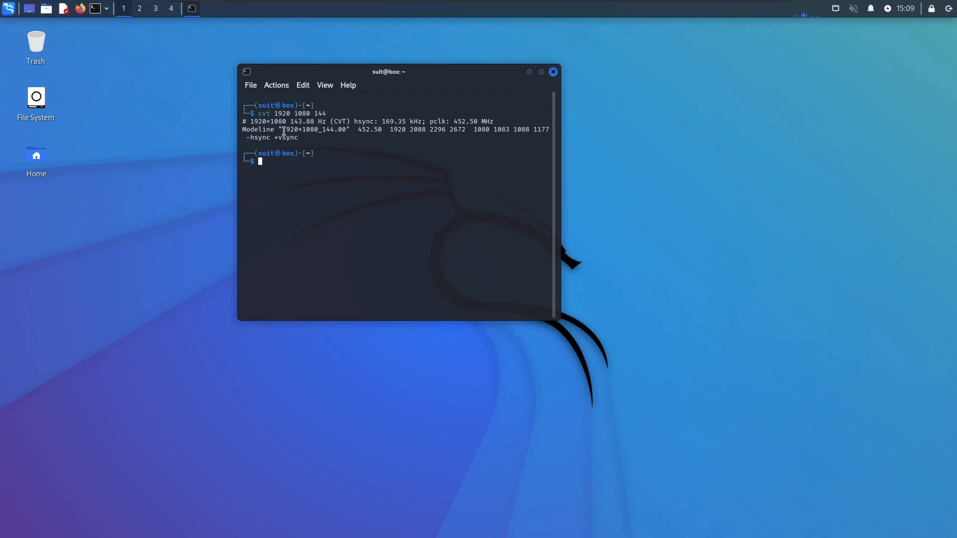
Create a new display mode with xrandr --newmode using the generated "1920x1080_144.00" modeline through -hsync +vsync
left_click_drag(279, 129, 299, 137)
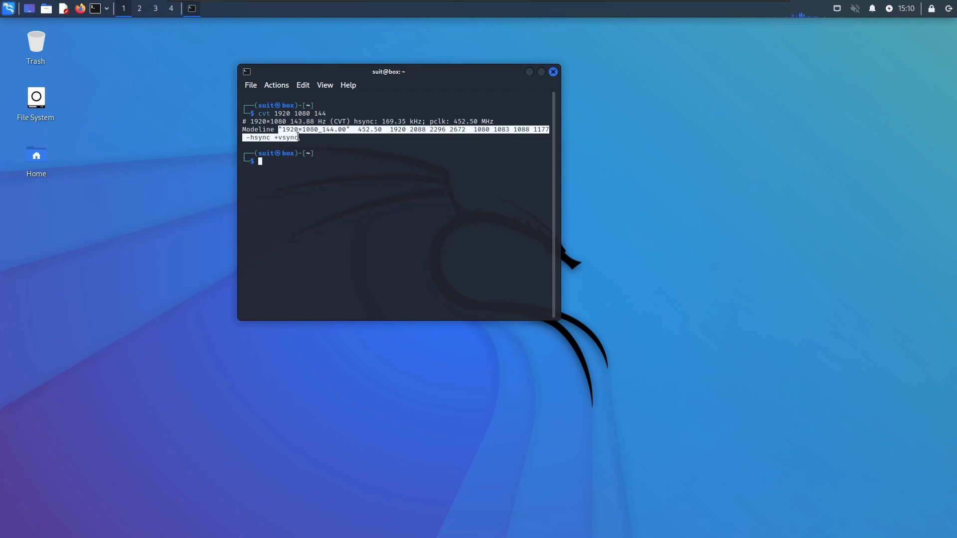
left_click(336, 174)
type("x")
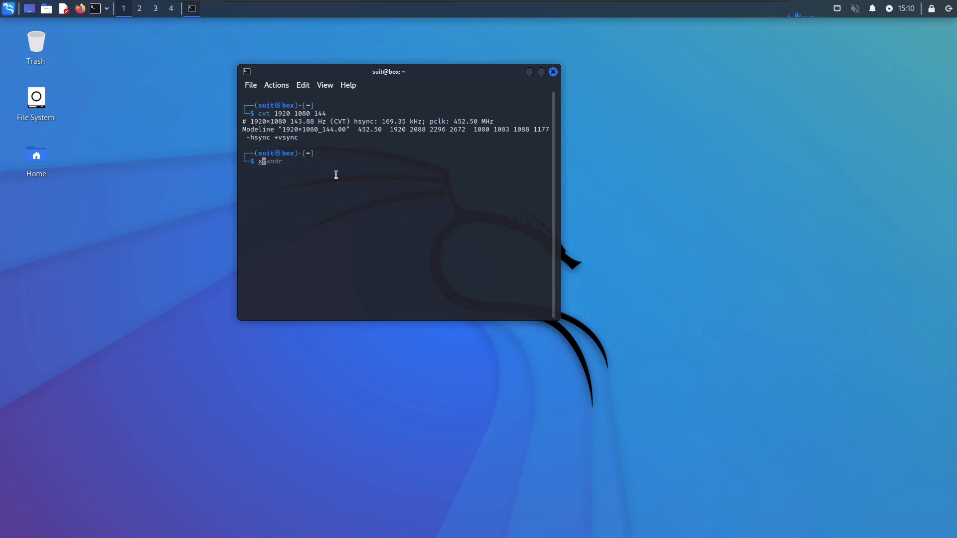
type("randr --newmode")
key("ctrl+shift+v")
key("Return")
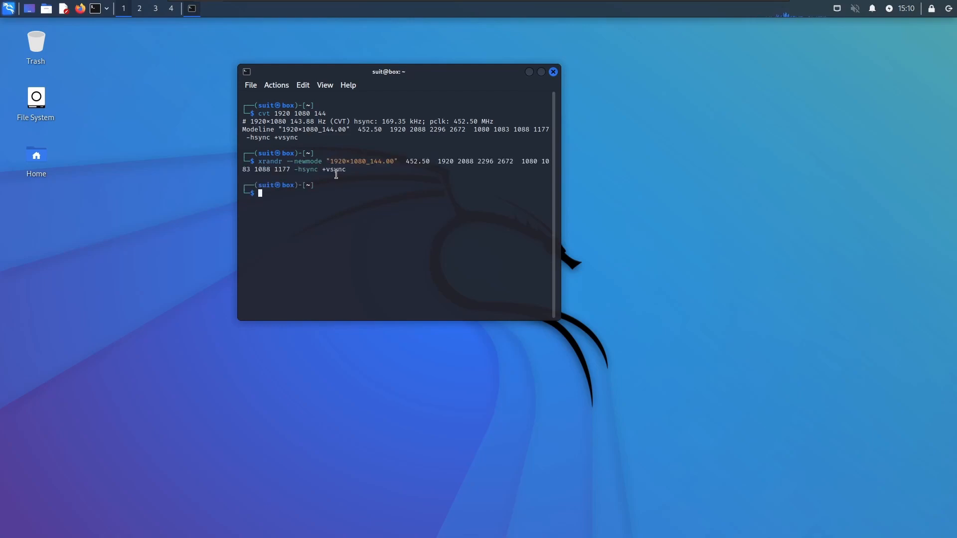
Run xrandr and examine its output for the connected display's name and the new mode
type("xrandr")
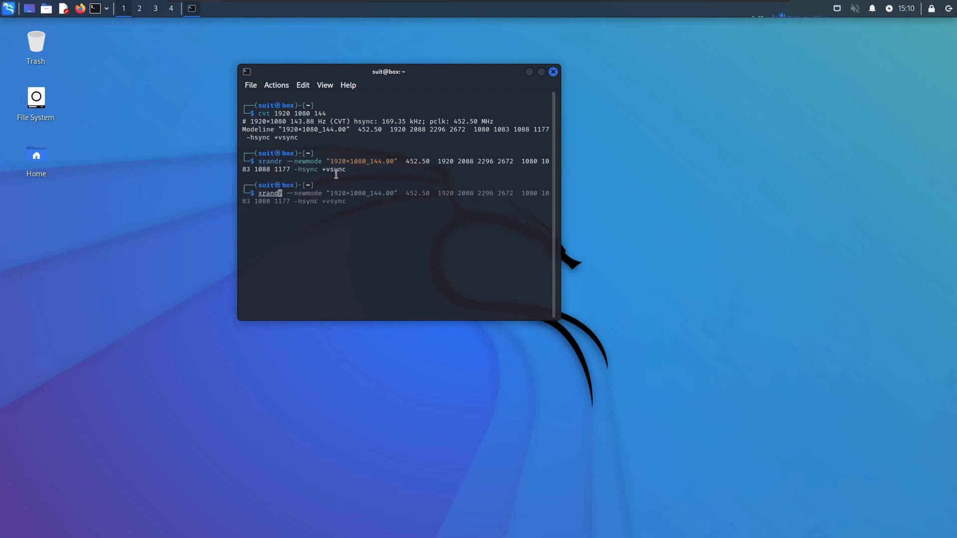
key("Return")
scroll(344, 176, "up", 6)
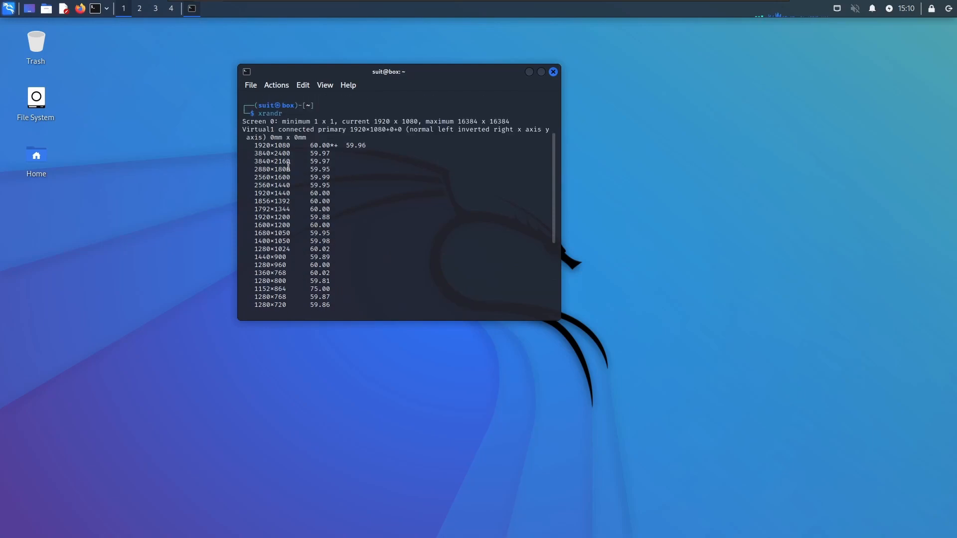
left_click_drag(274, 130, 346, 129)
scroll(374, 196, "down", 6)
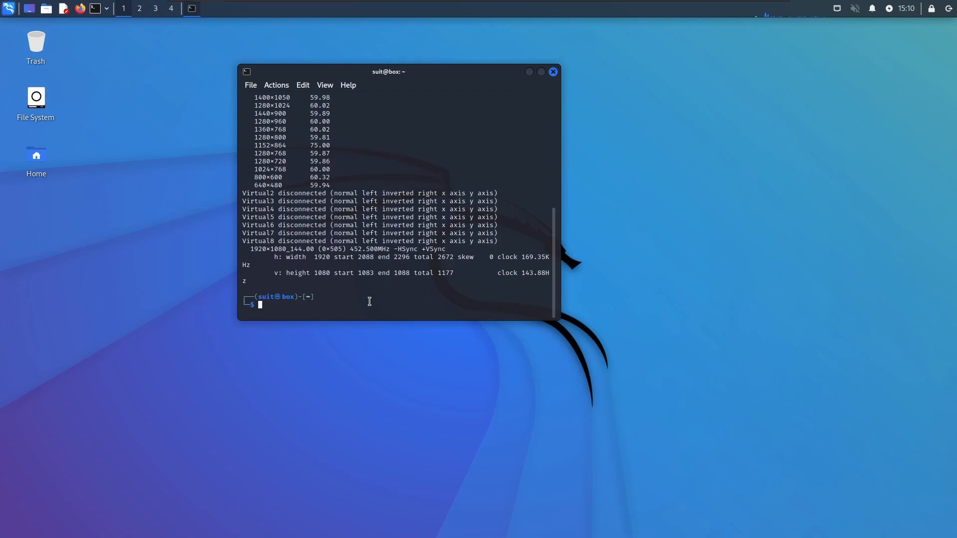
Assign the new mode to the display with xrandr --addmode Virtual1 1920x1080_144.00
type("xrandr ")
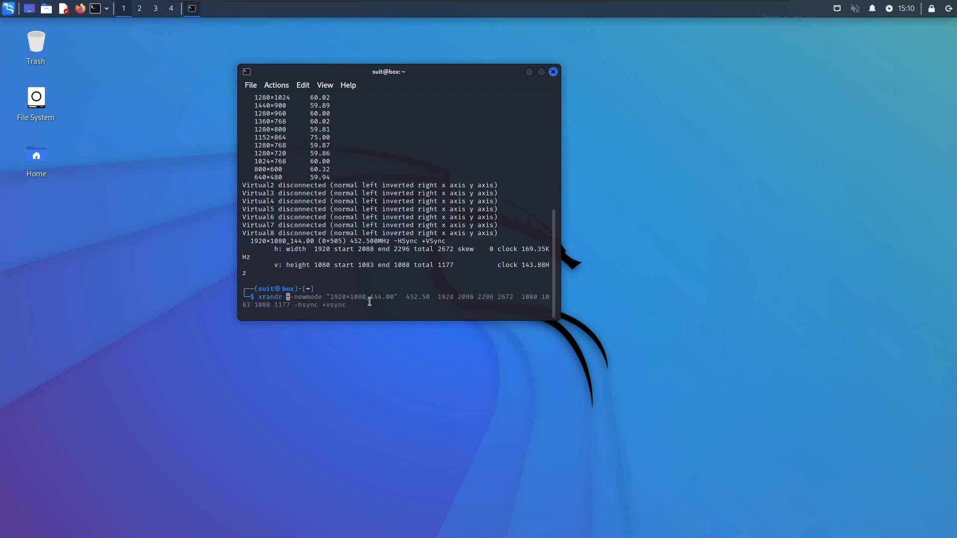
type("--addmode Virtual1 ")
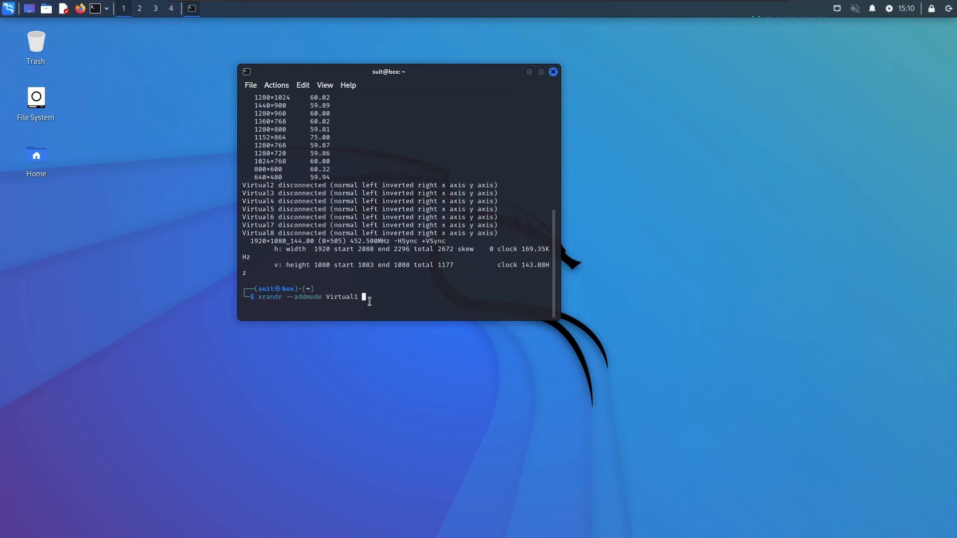
type("1920x10")
left_click_drag(255, 241, 315, 249)
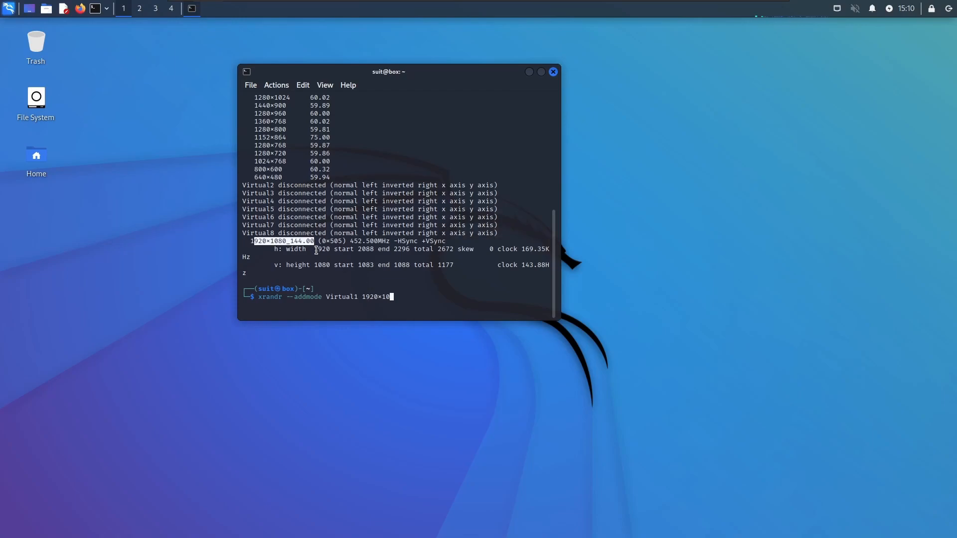
left_click_drag(251, 241, 314, 242)
type("080_144.00")
key("Return")
Clear the terminal and close it with the exit command
type("clear")
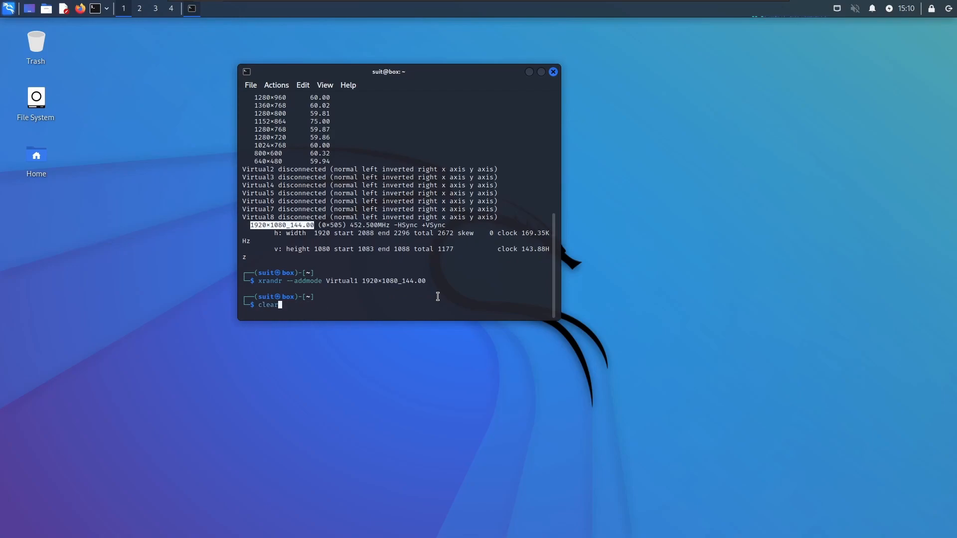
key("Return")
type("exit")
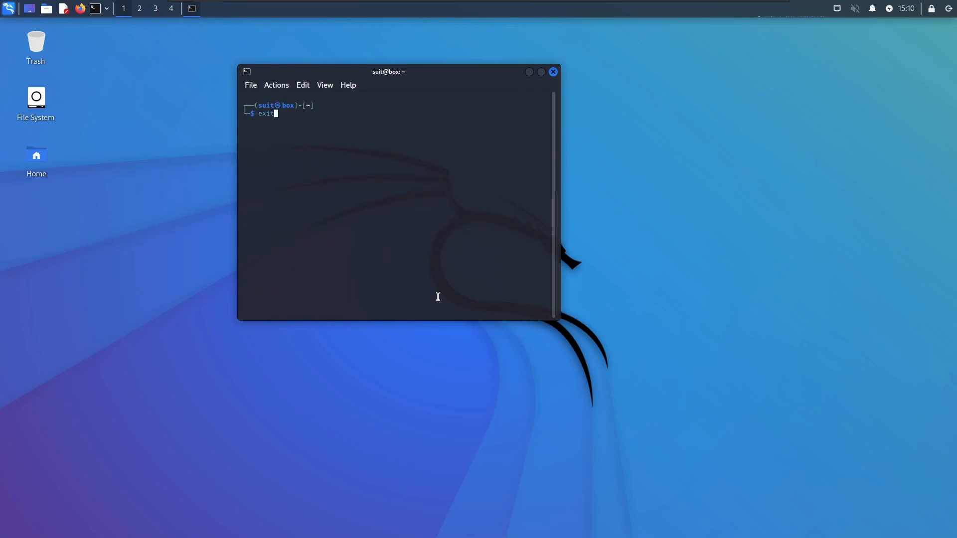
key("Return")
Open the Display settings, apply a 143.9 Hz refresh rate to Virtual1, keep the configuration, and close the window
key("super")
type("dis")
key("Return")
left_click(598, 275)
left_click(594, 307)
left_click(620, 332)
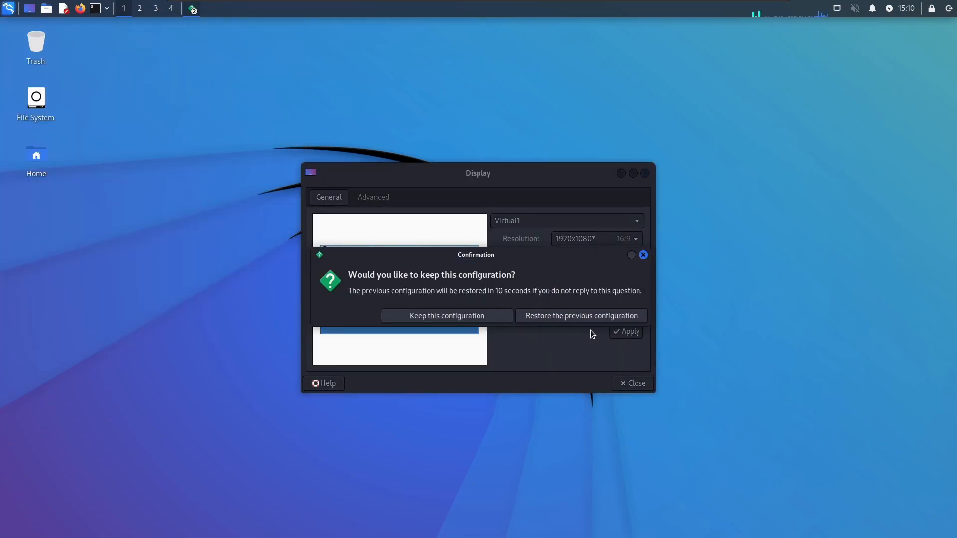
left_click(493, 316)
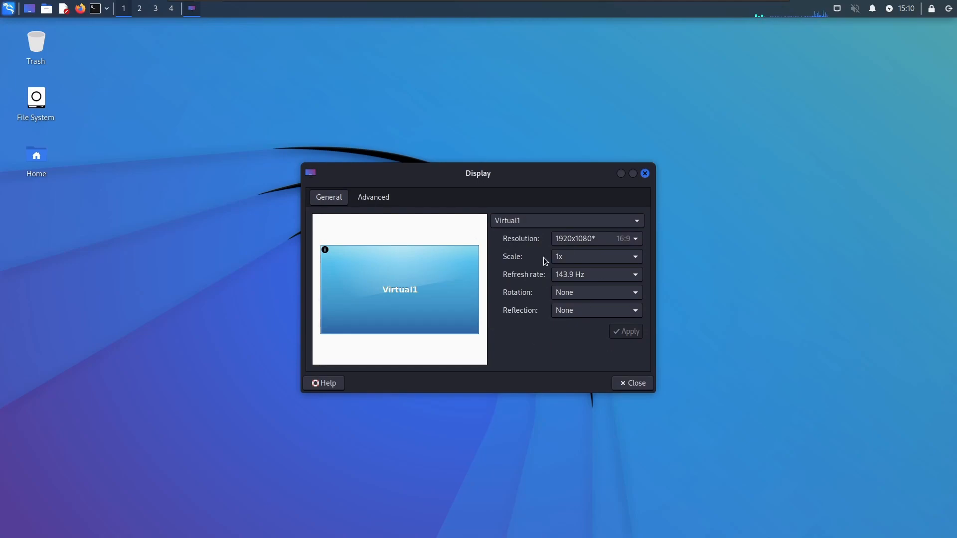
left_click_drag(508, 181, 315, 160)
left_click(449, 363)
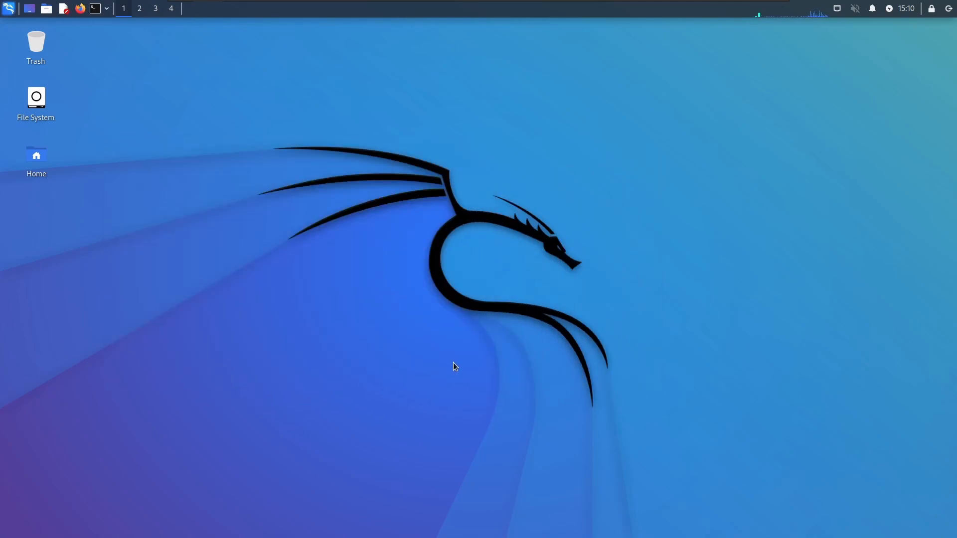
Change the desktop wallpaper to the black Kali Linux text design and close the Desktop settings
right_click(499, 220)
left_click(553, 365)
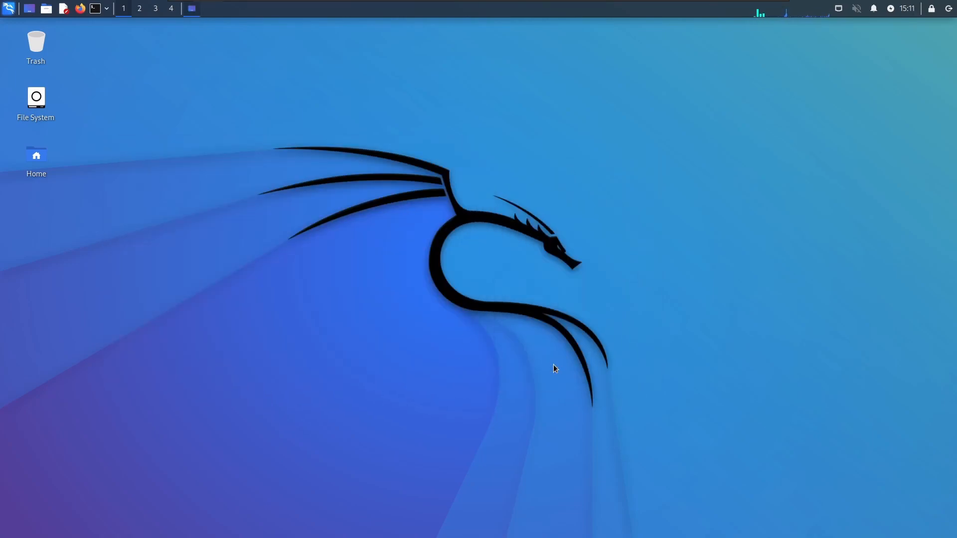
left_click_drag(491, 134, 160, 122)
scroll(257, 269, "down", 2)
left_click(94, 253)
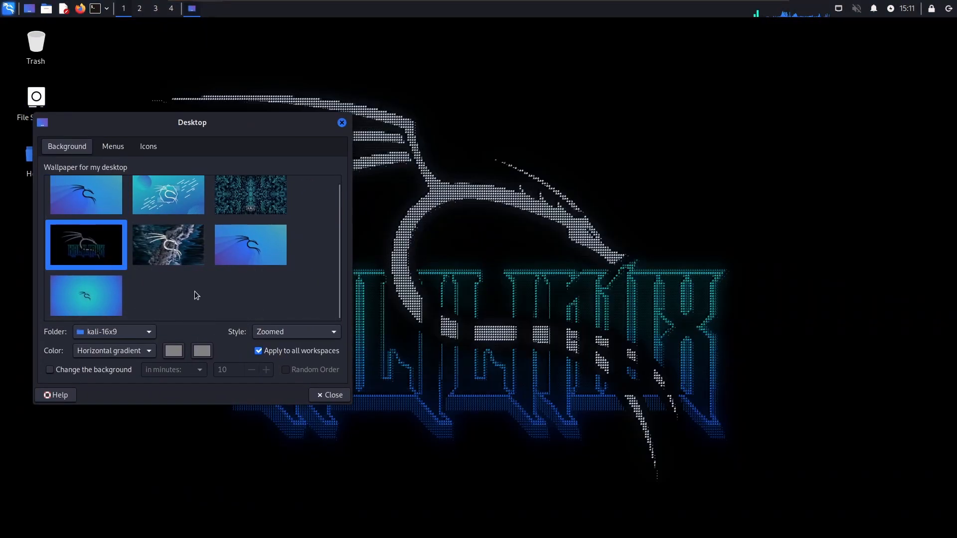
left_click(329, 395)
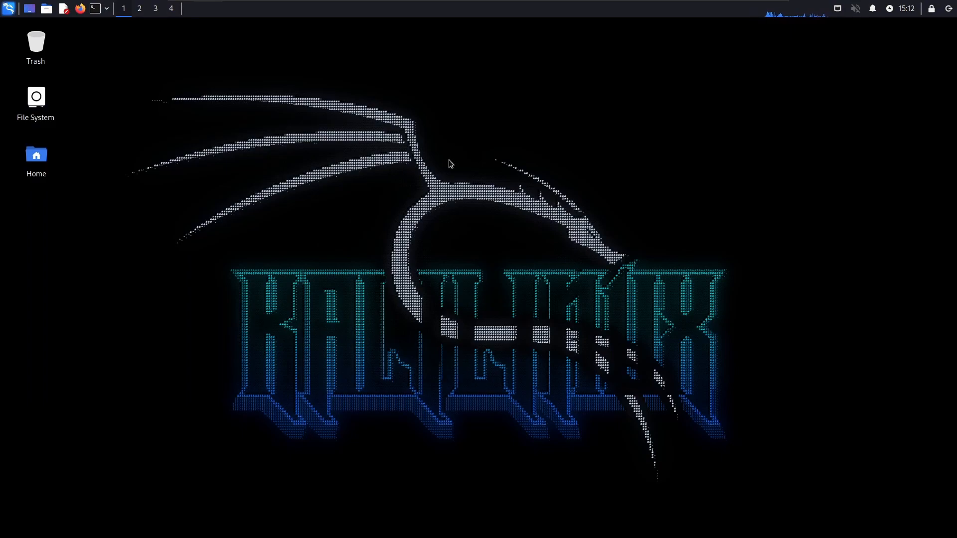
Remove the Workspace Switcher and the extra separator beside it from the panel
right_click(141, 9)
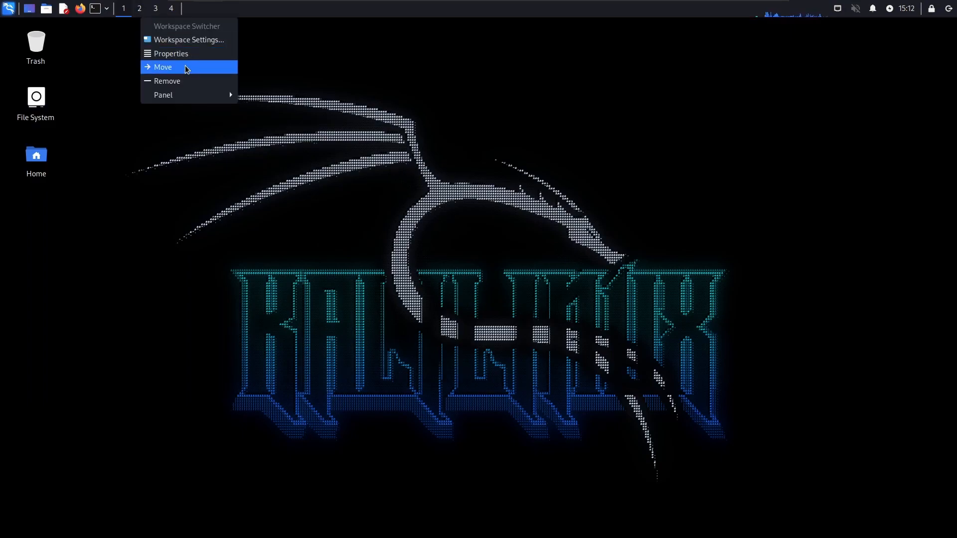
left_click(185, 81)
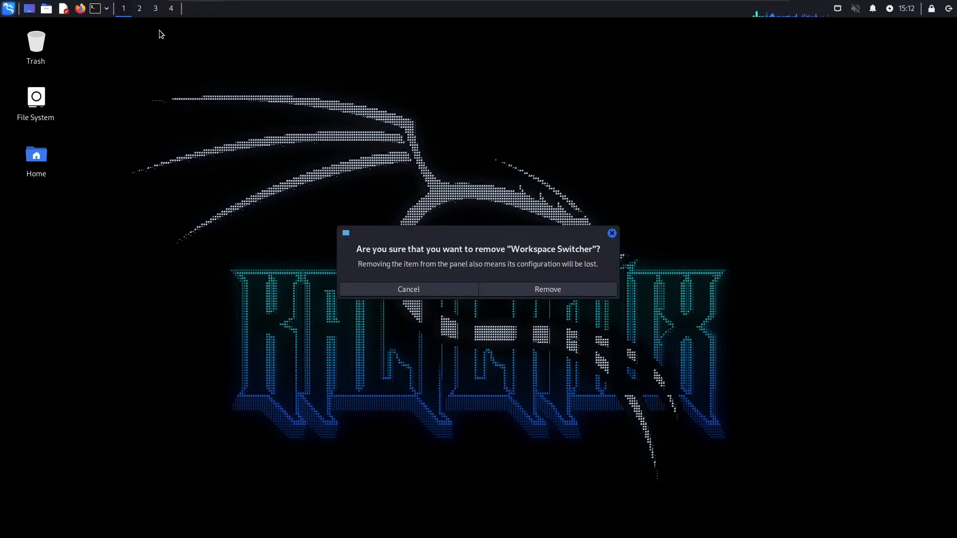
left_click(520, 291)
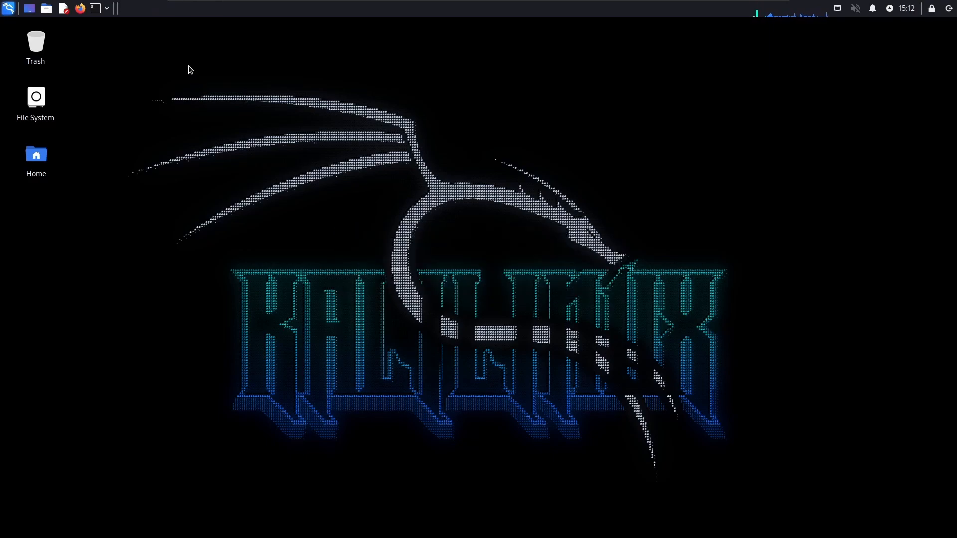
right_click(118, 9)
left_click(145, 65)
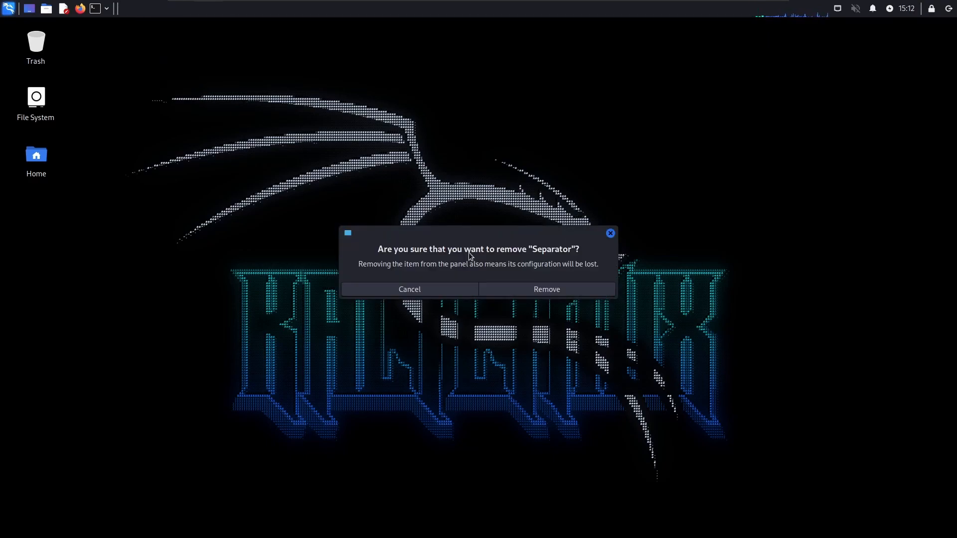
left_click(519, 291)
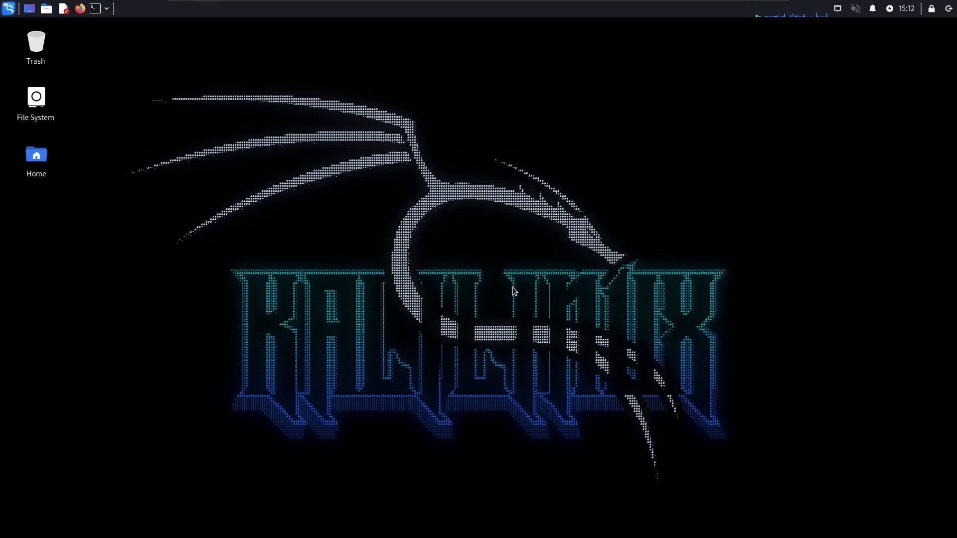
Launch a terminal and open Panel 1's preferences at the Appearance settings
left_click(96, 10)
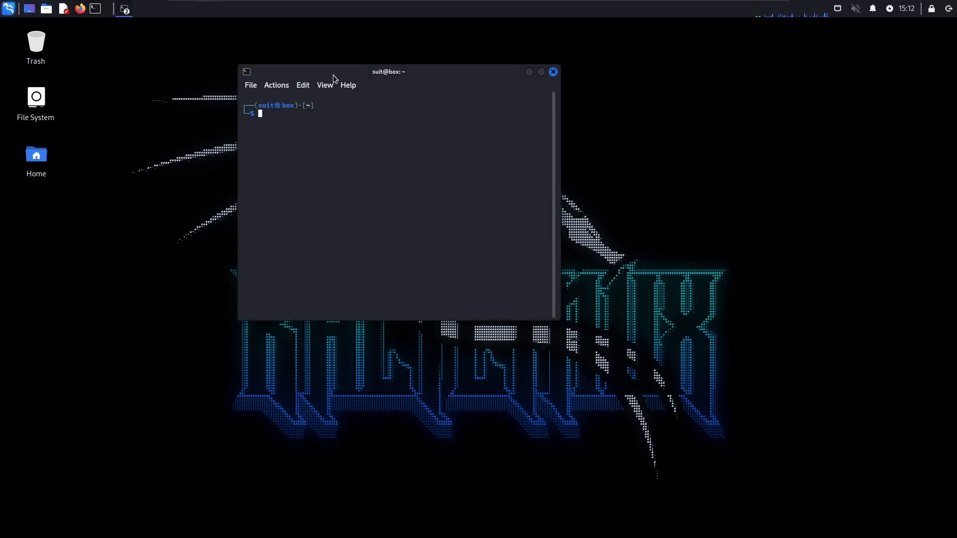
right_click(140, 10)
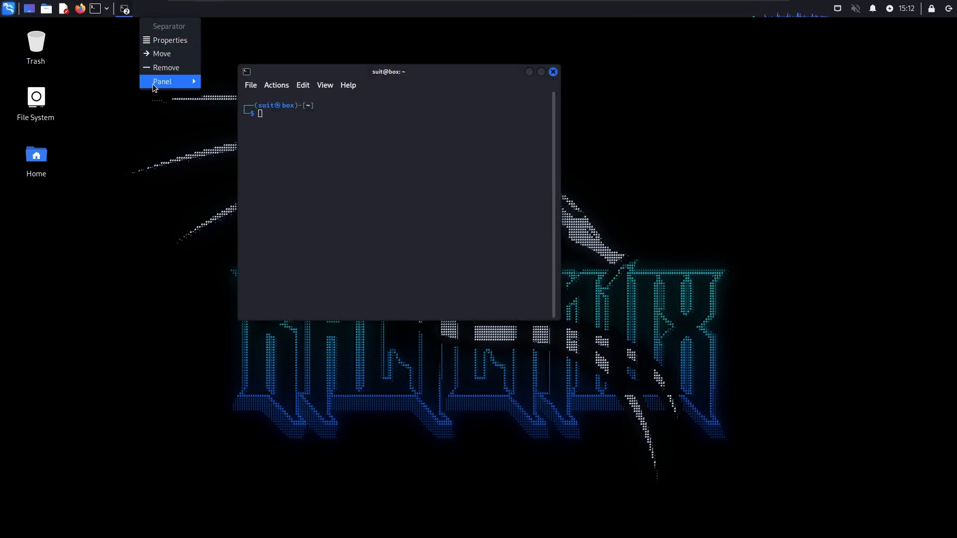
mouse_move(153, 83)
left_click(269, 94)
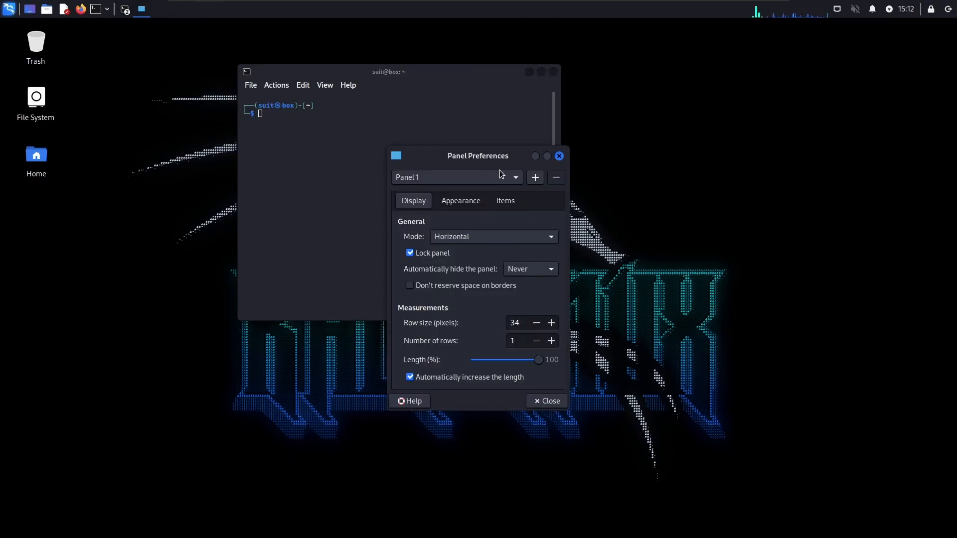
left_click_drag(502, 159, 684, 139)
left_click(623, 183)
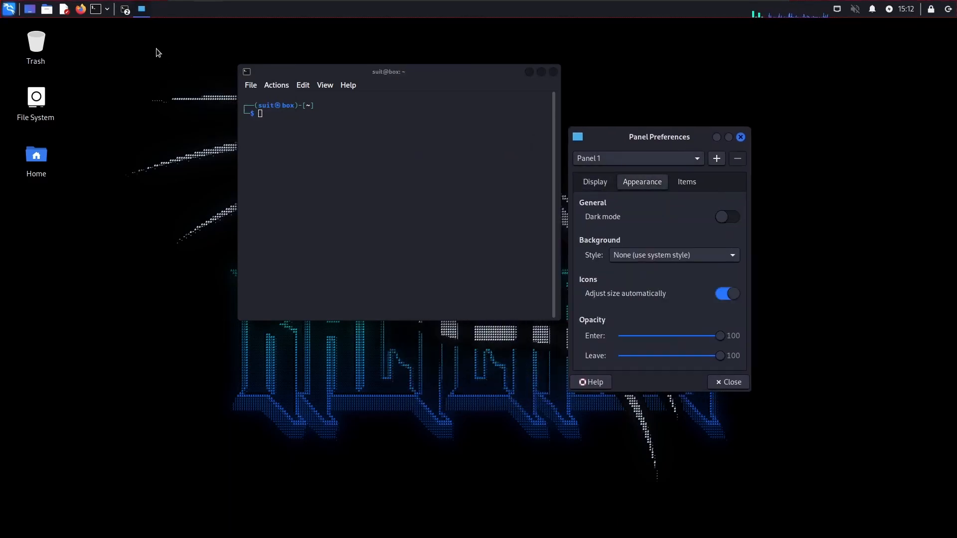
Bring up a terminal window and spread the terminals and the Panel Preferences window apart on the desktop
left_click(102, 9)
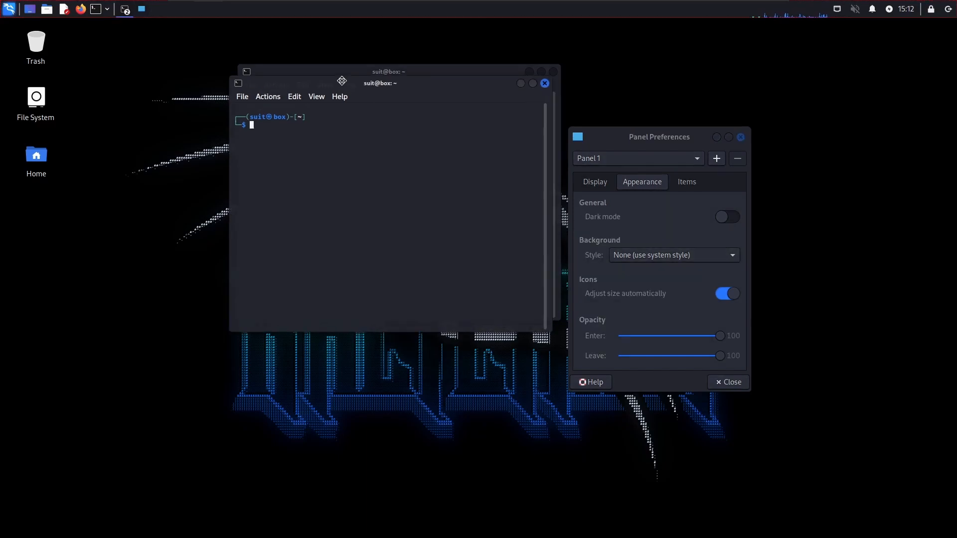
left_click_drag(413, 74, 323, 91)
left_click_drag(562, 105, 683, 205)
left_click_drag(642, 141, 511, 73)
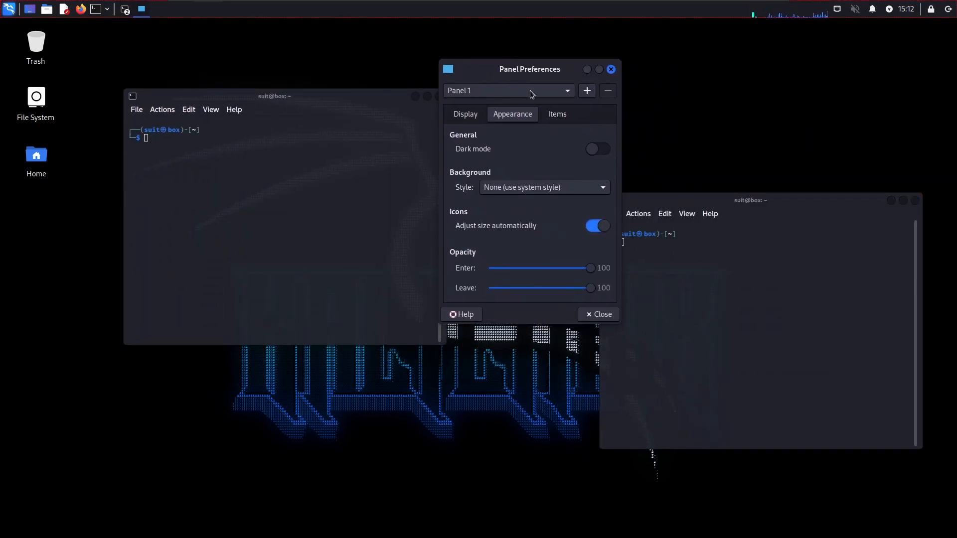
Look through the list of items placed on Panel 1, including its separators and plugins
left_click(553, 115)
scroll(552, 153, "down", 5)
scroll(513, 172, "up", 3)
left_click(498, 197)
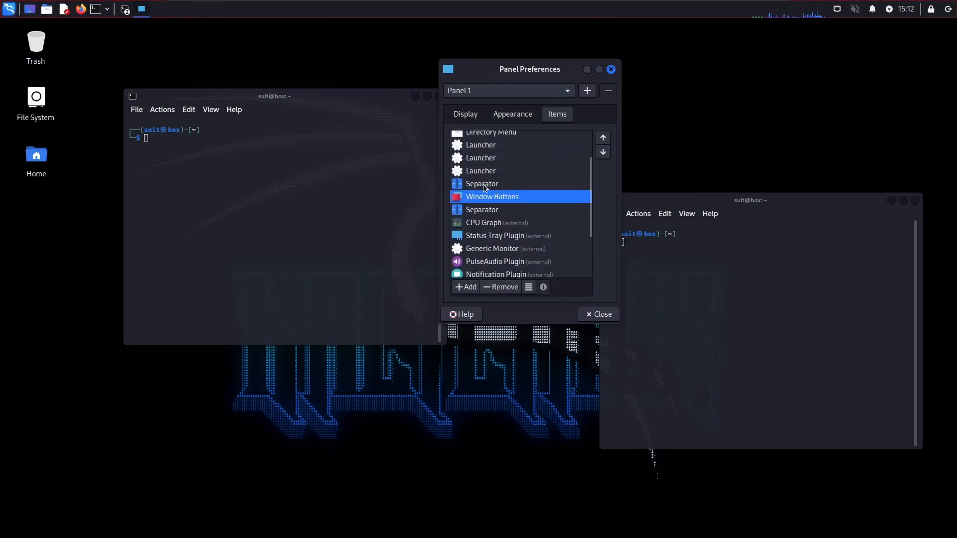
left_click(483, 185)
left_click(481, 207)
left_click(484, 187)
scroll(489, 193, "down", 1)
scroll(489, 192, "down", 2)
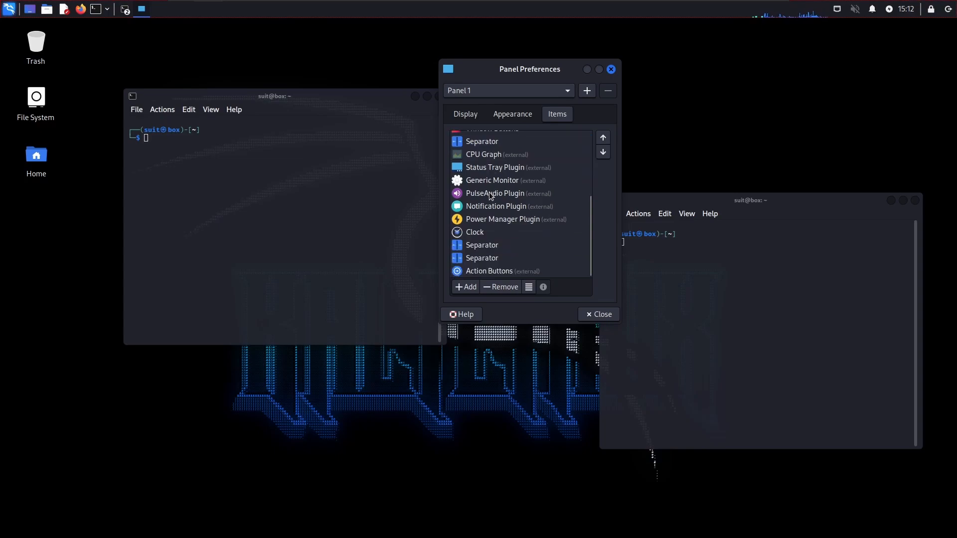
scroll(487, 258, "up", 2)
scroll(491, 253, "down", 2)
scroll(482, 262, "up", 3)
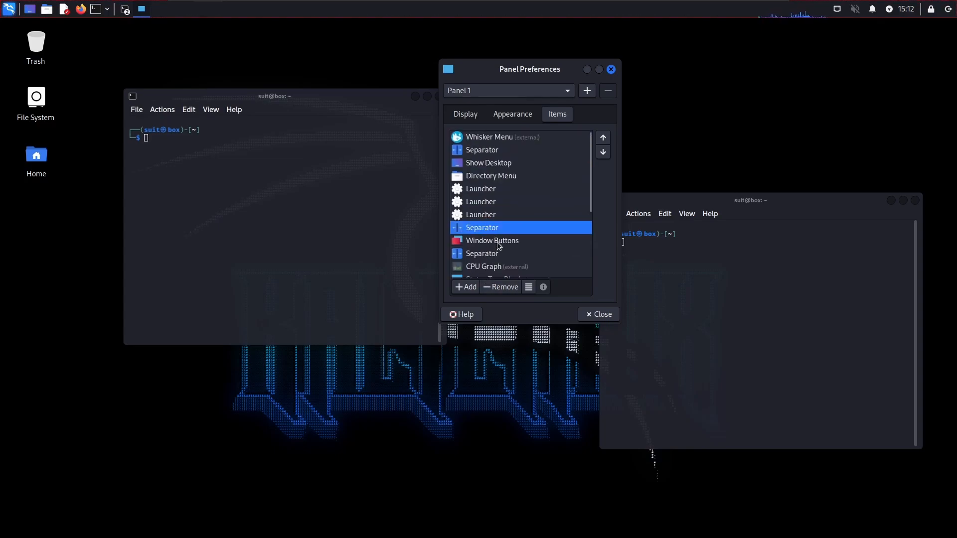
Remove the existing Window Buttons item from Panel 1 and confirm the removal
left_click(498, 242)
left_click(502, 286)
left_click(584, 228)
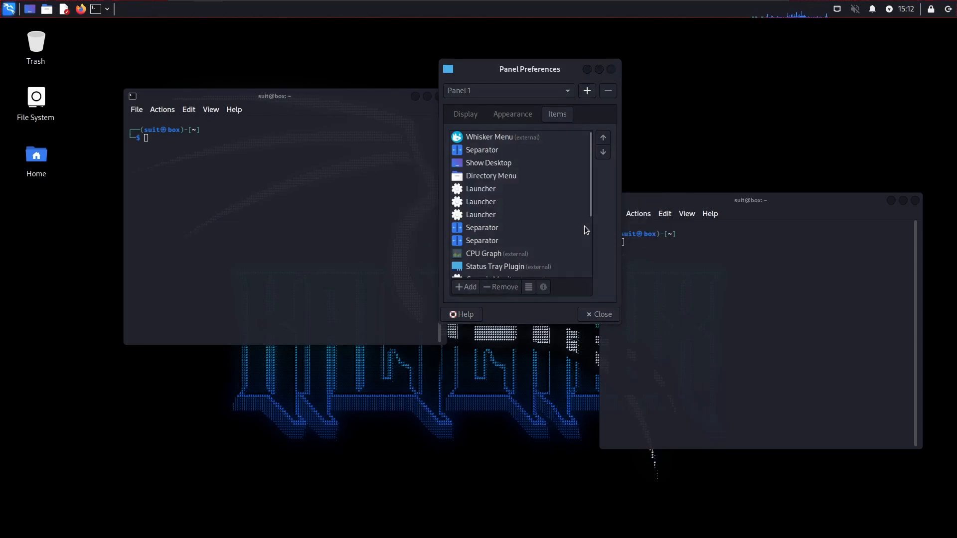
Search the available panel items for "window", add Window Buttons twice, and close the list of new items
left_click(467, 288)
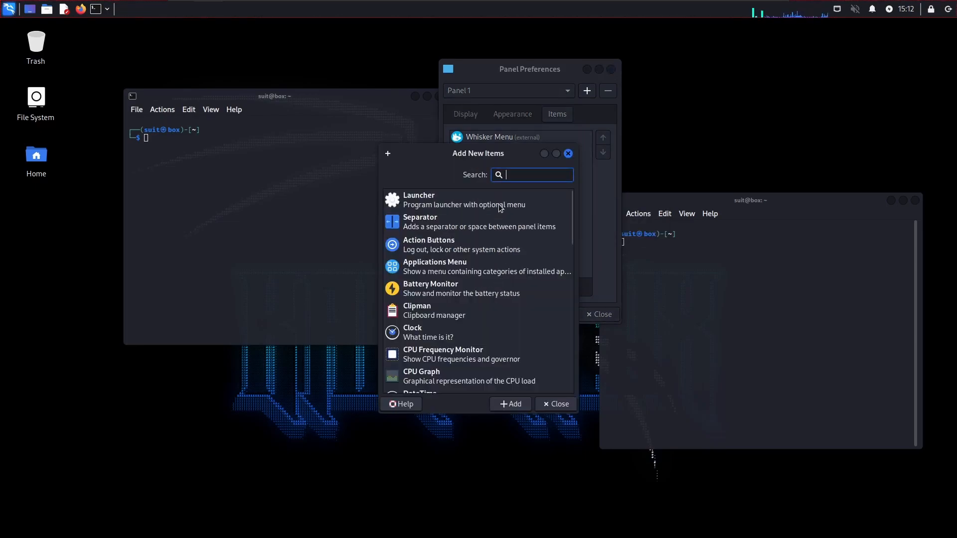
type("window")
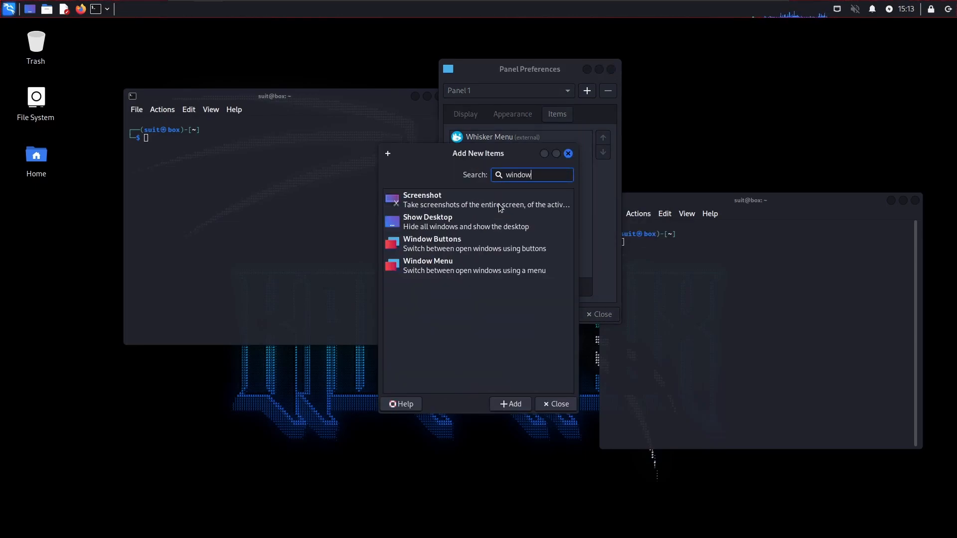
left_click(471, 244)
left_click(528, 406)
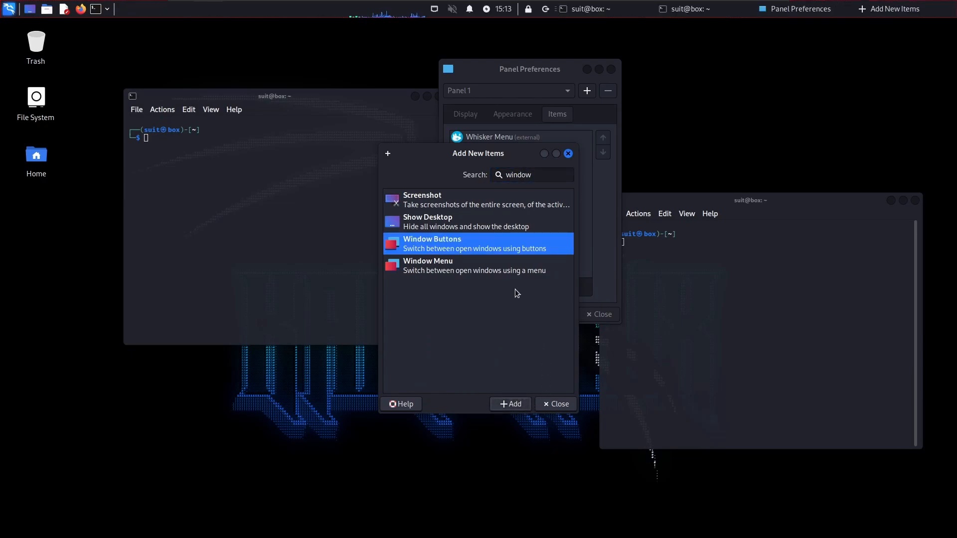
left_click(509, 405)
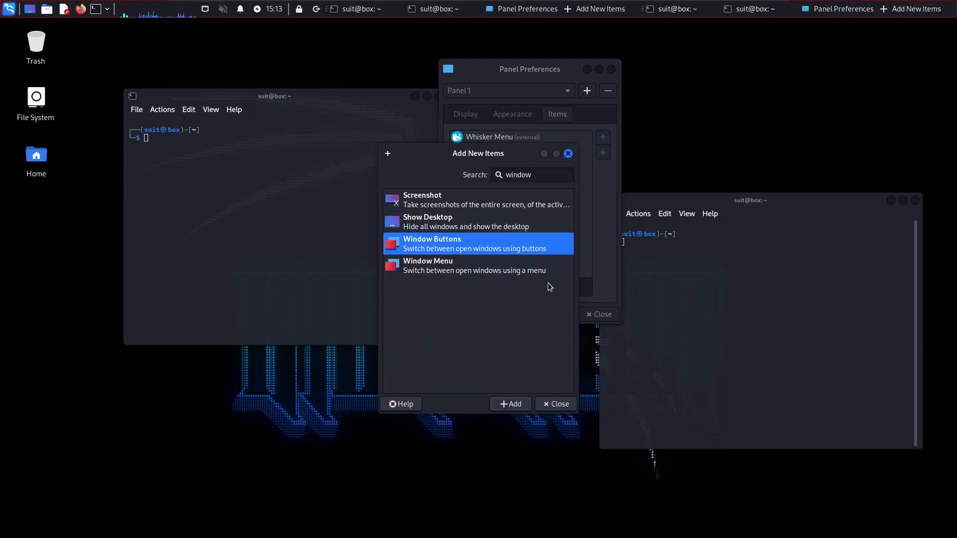
left_click(557, 405)
Remove the last duplicate Window Buttons item from Panel 1 and confirm the removal
scroll(523, 169, "down", 5)
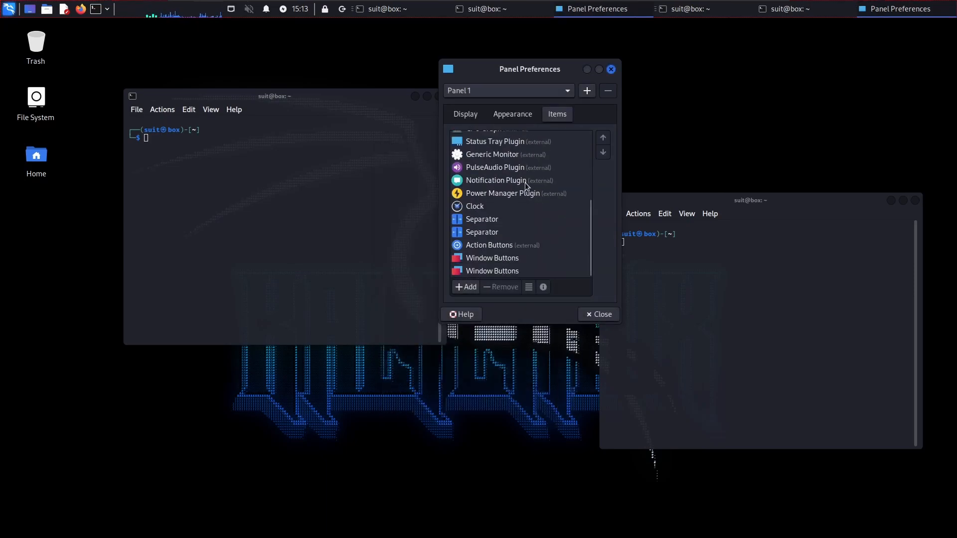
left_click(491, 271)
left_click(487, 287)
left_click(563, 228)
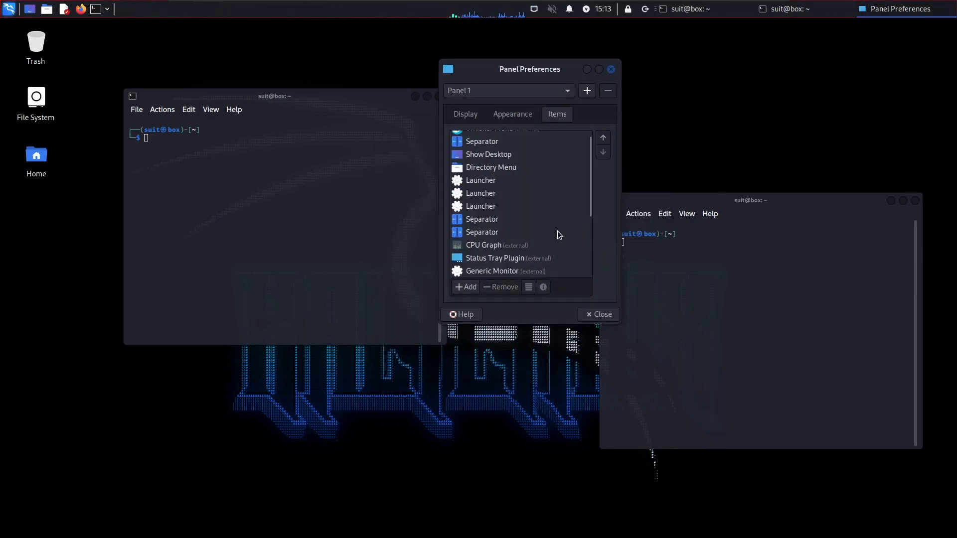
Check the Window Buttons options, move that item between the two separators below the launchers, and close the Panel Preferences
double_click(493, 270)
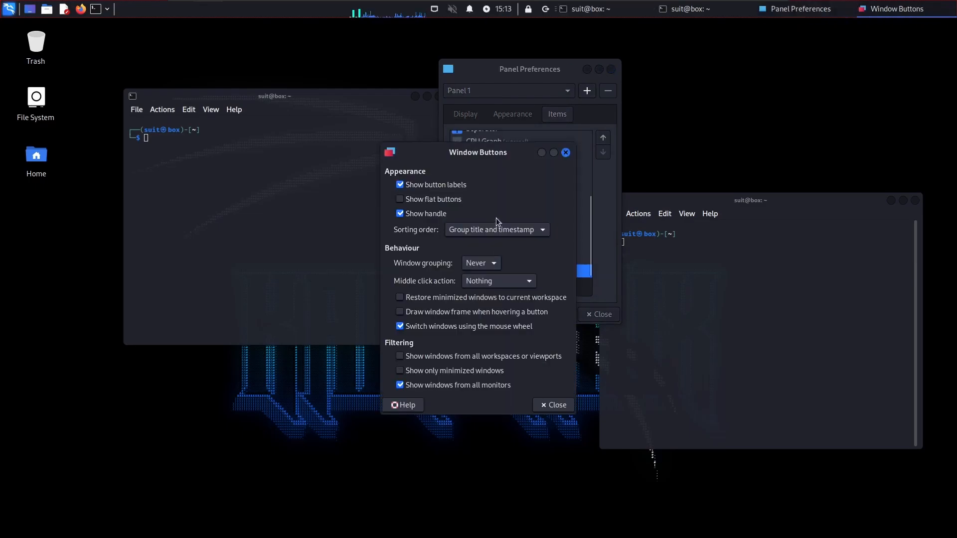
left_click(555, 405)
left_click_drag(512, 273, 519, 151)
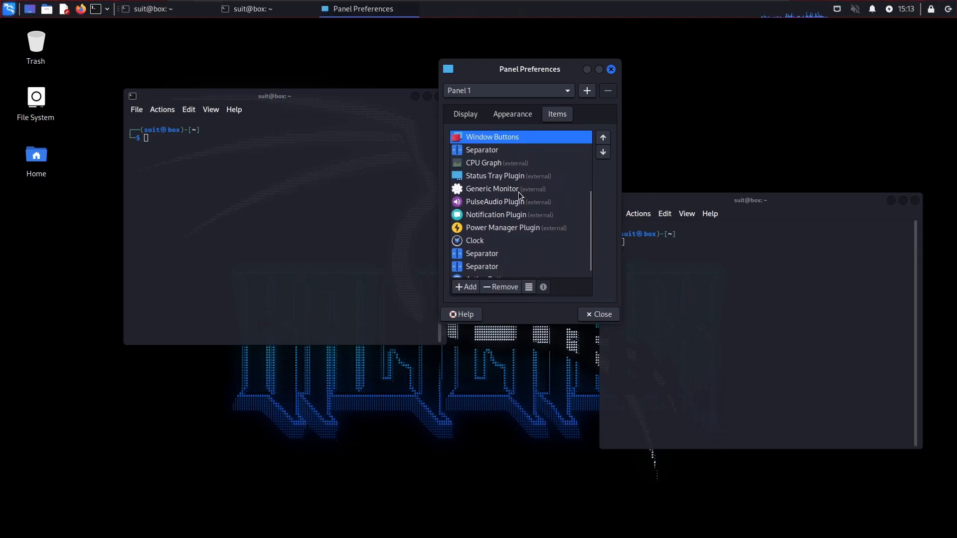
scroll(524, 199, "up", 3)
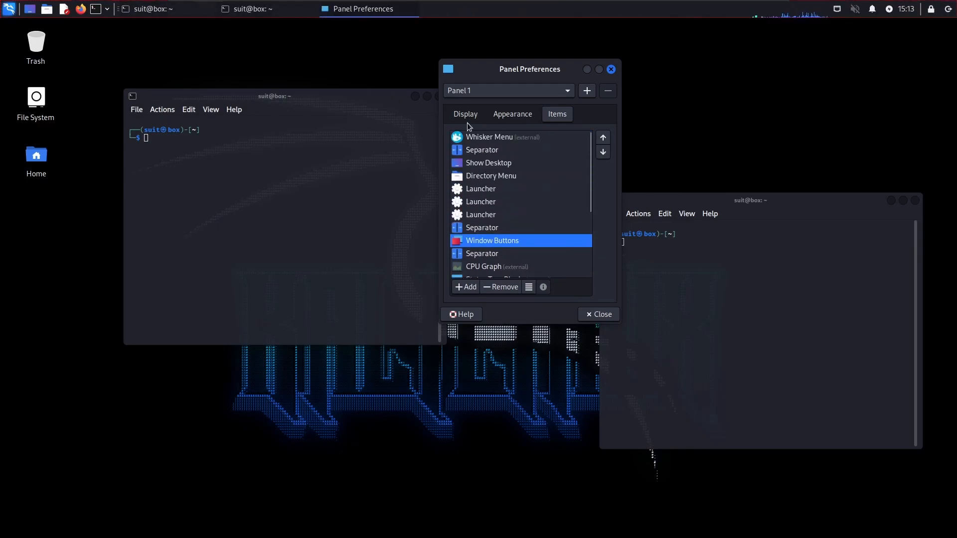
left_click(600, 315)
Shift the left terminal window slightly and list all home folder contents in it with "ls -la"
left_click_drag(298, 94, 276, 100)
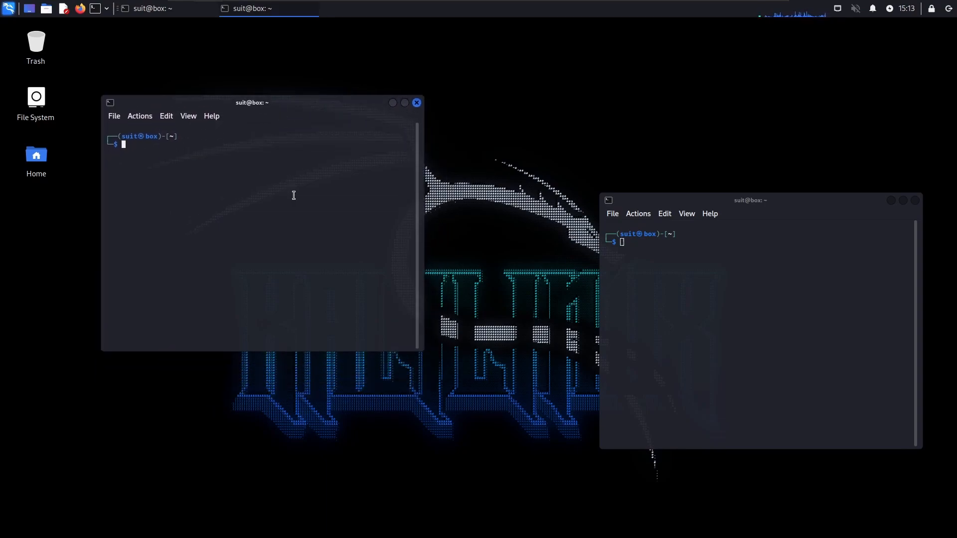
type("ls -la")
key("Return")
scroll(240, 231, "up", 1)
Change the terminal's working directory to Documents and clear its output
type("cd Docu")
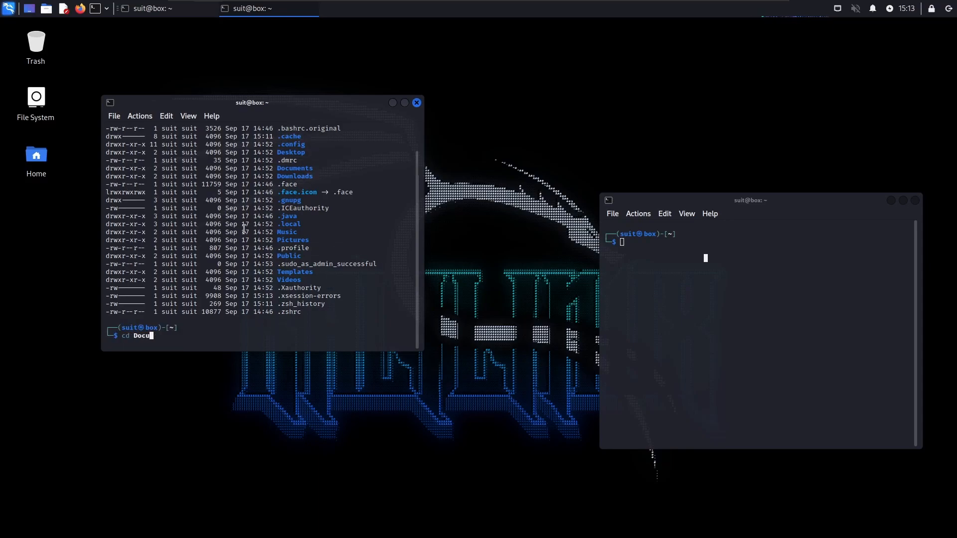
type("ments")
key("Return")
type("c;ear")
key("Return")
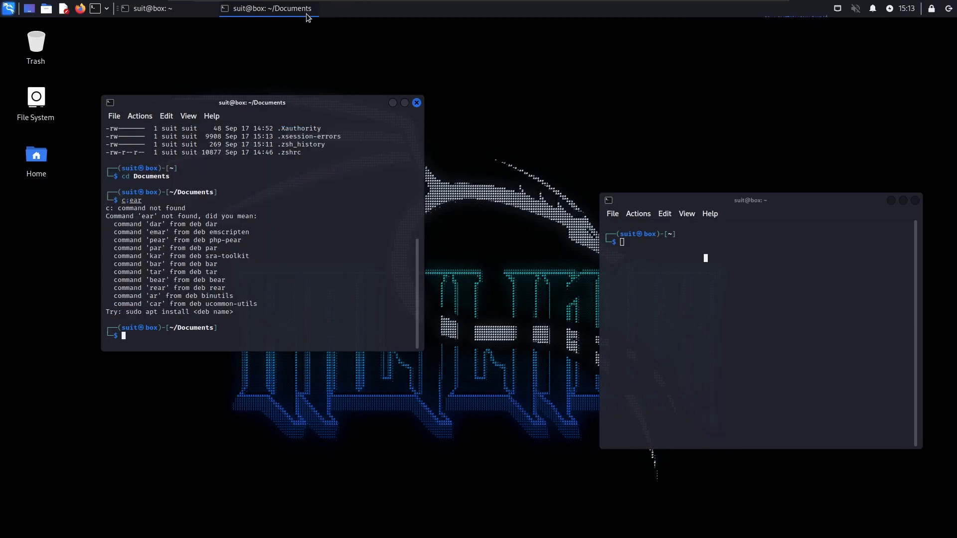
type("clear")
key("Return")
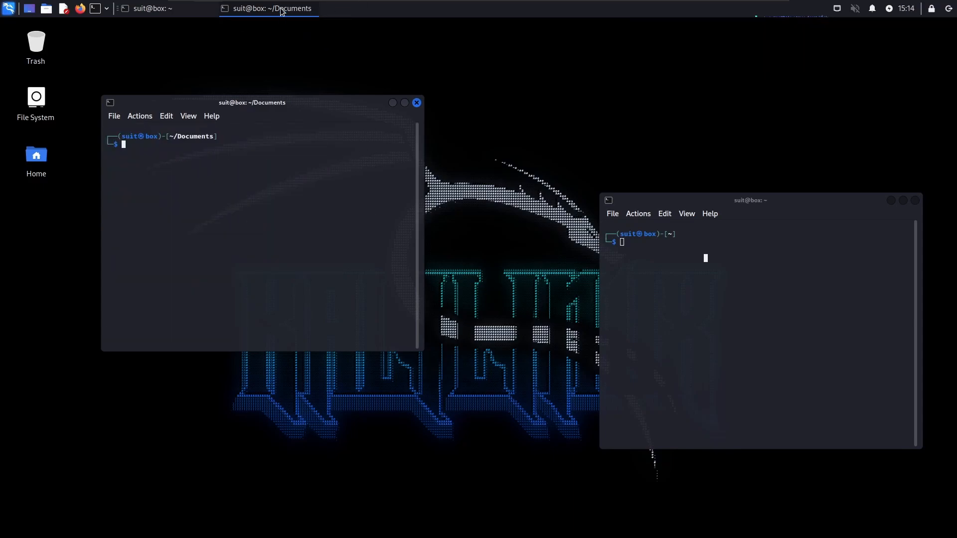